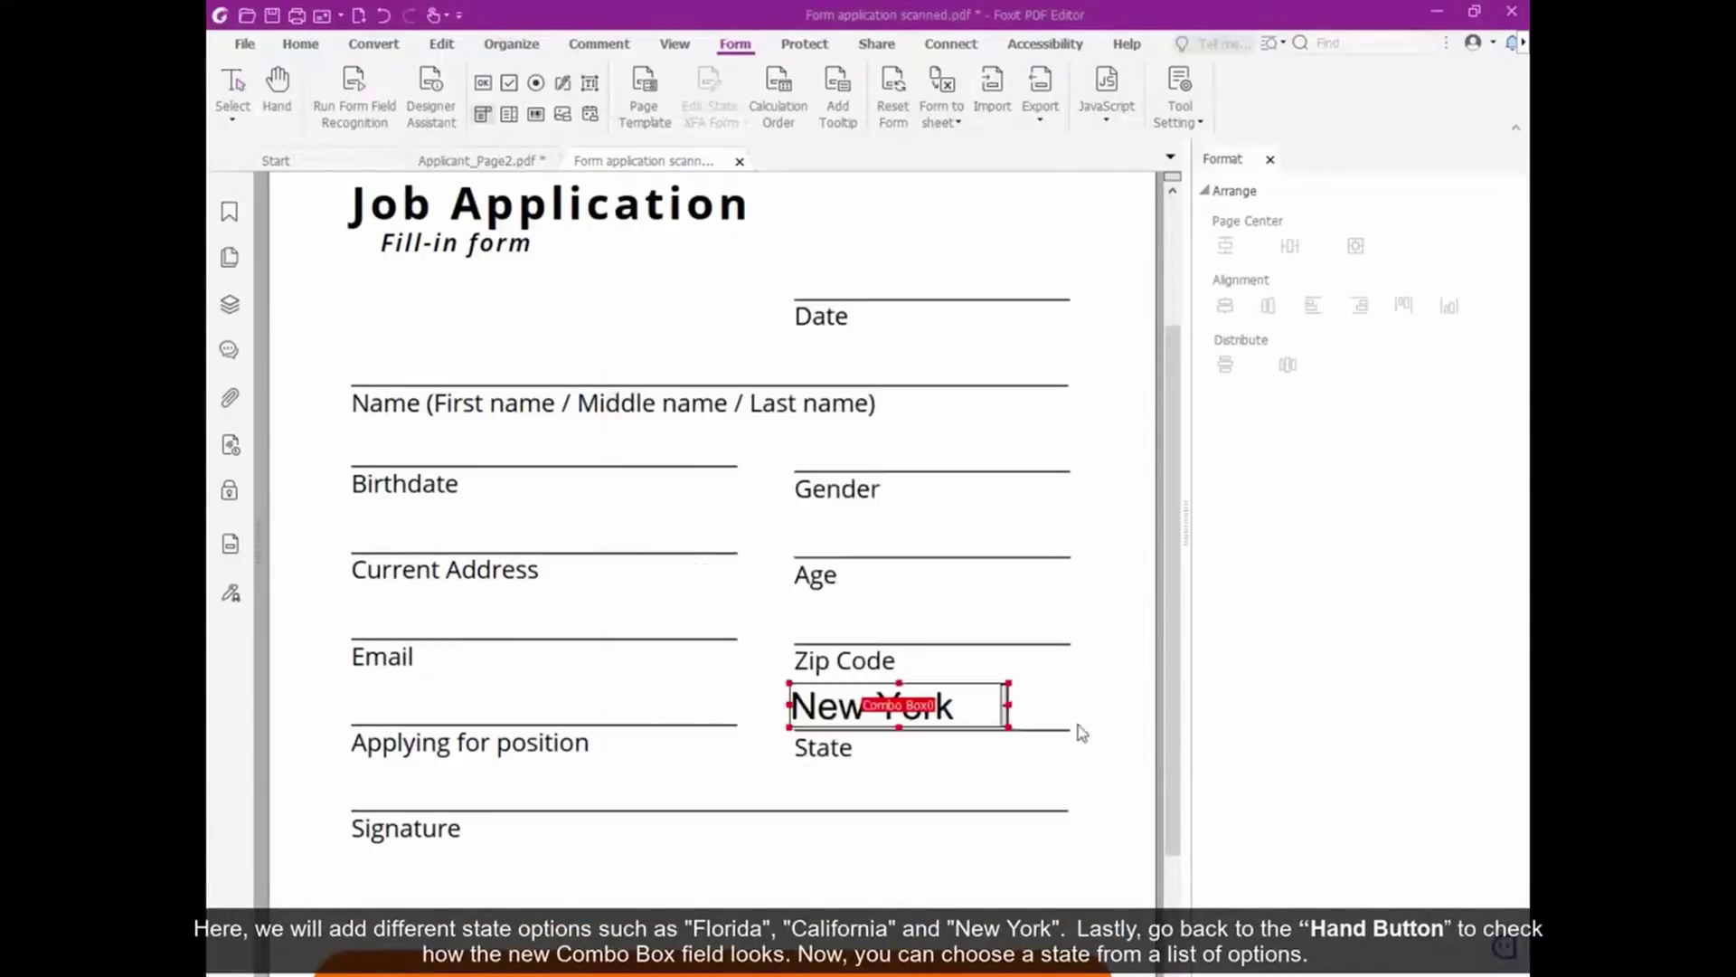
- Select California in the State dropdown listing Florida, California and New York
key(h)
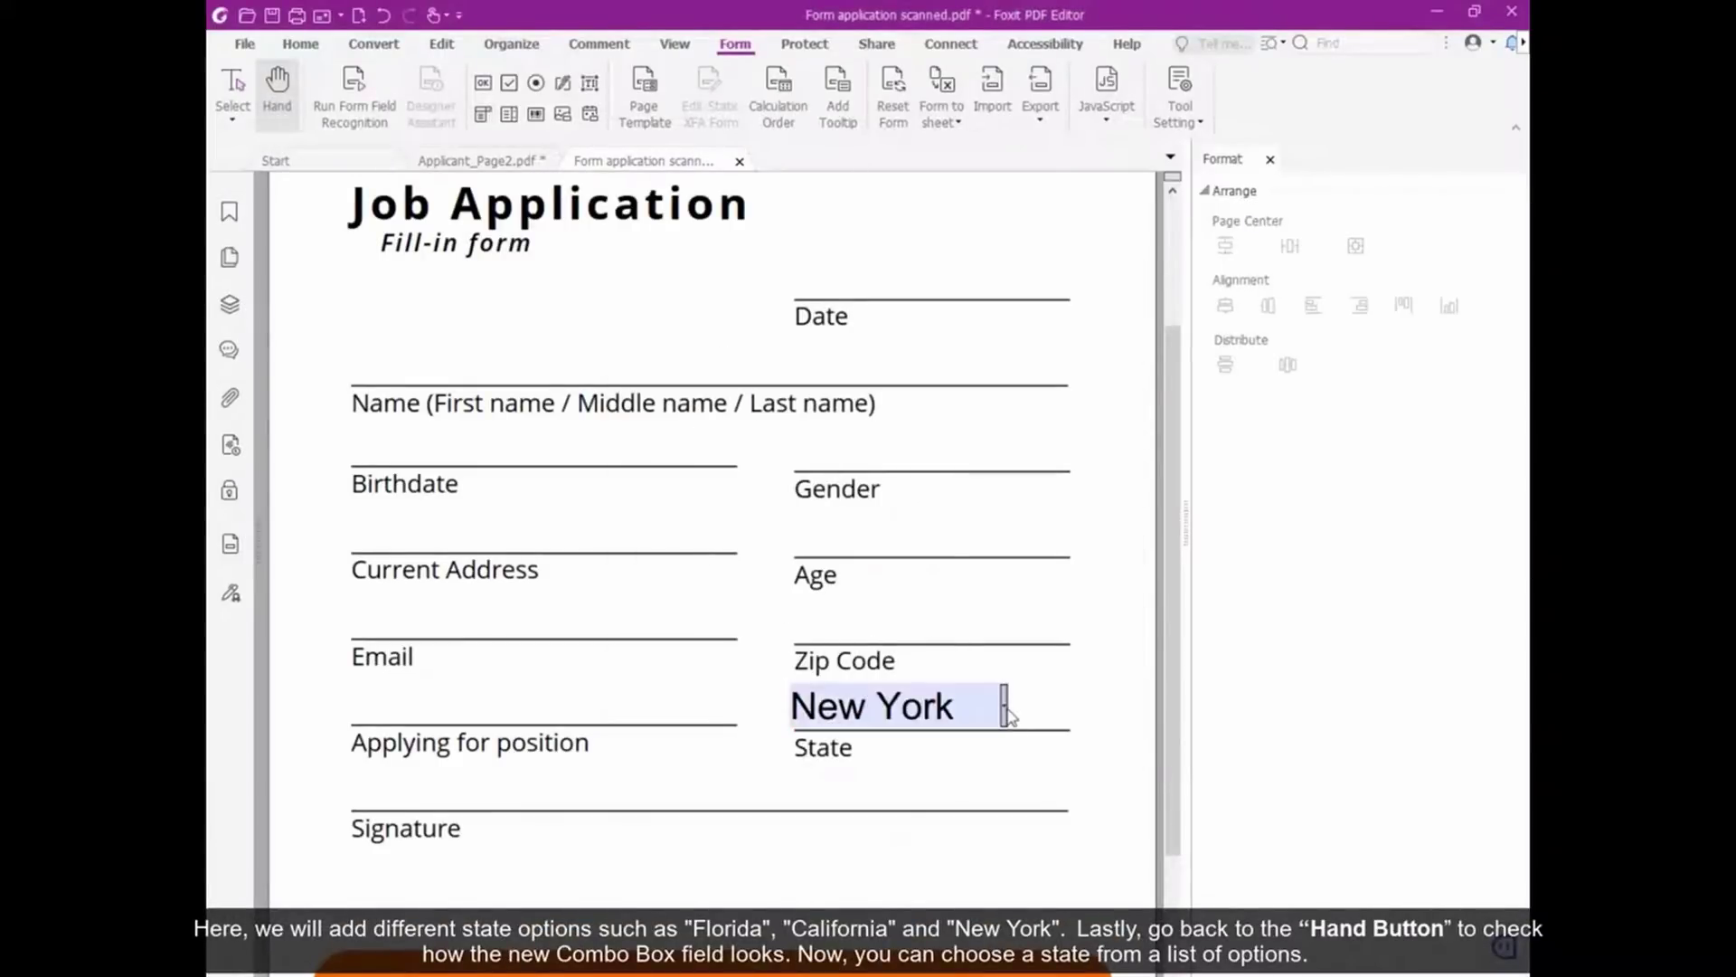
click(1004, 706)
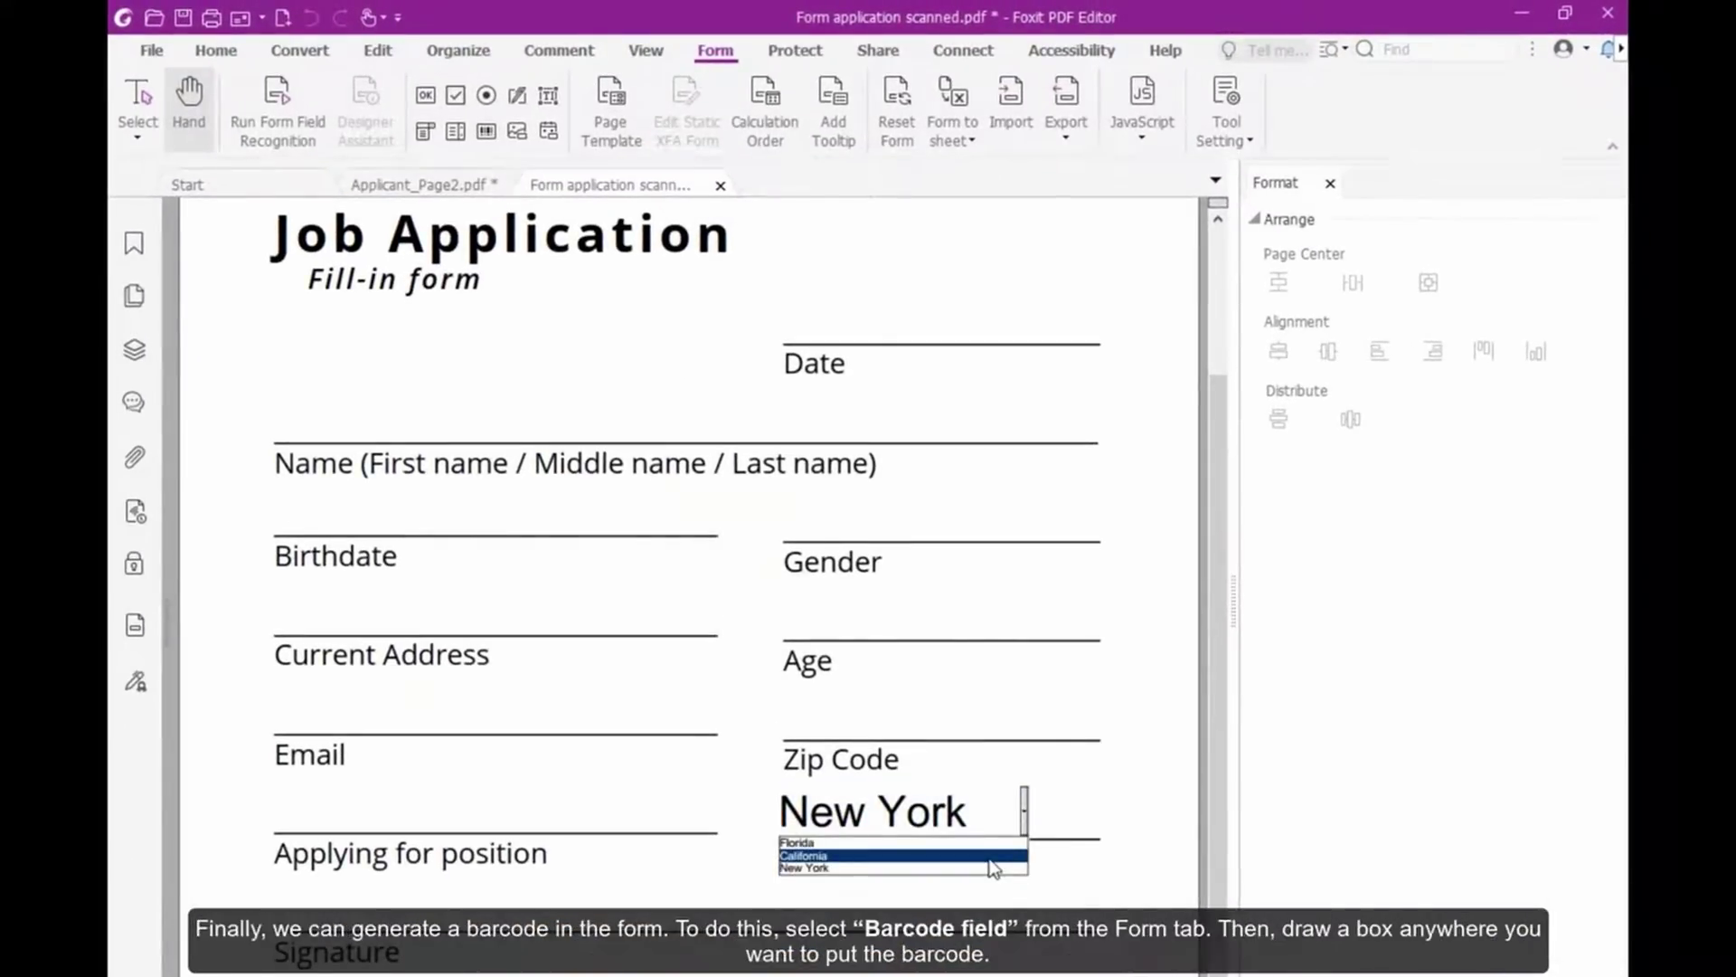
click(888, 741)
scroll(687, 543, up, 3)
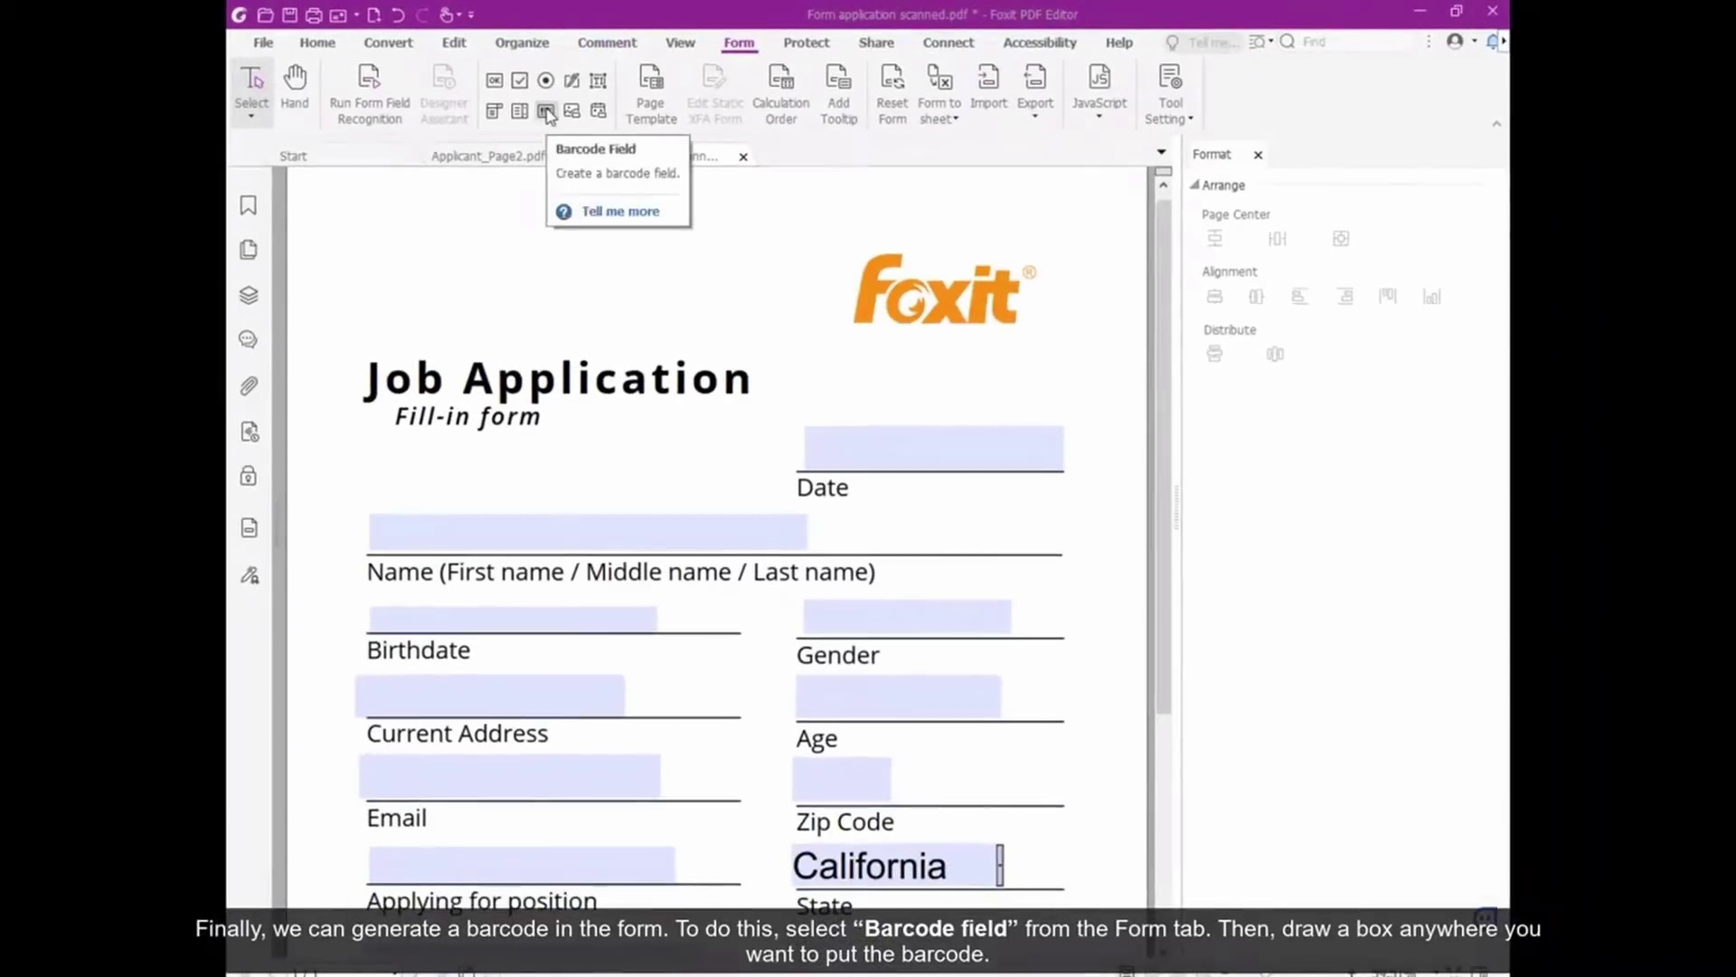
- Draw a barcode field across the form header and choose the form fields it encodes
click(486, 131)
drag(269, 223, 724, 370)
drag(746, 312, 746, 312)
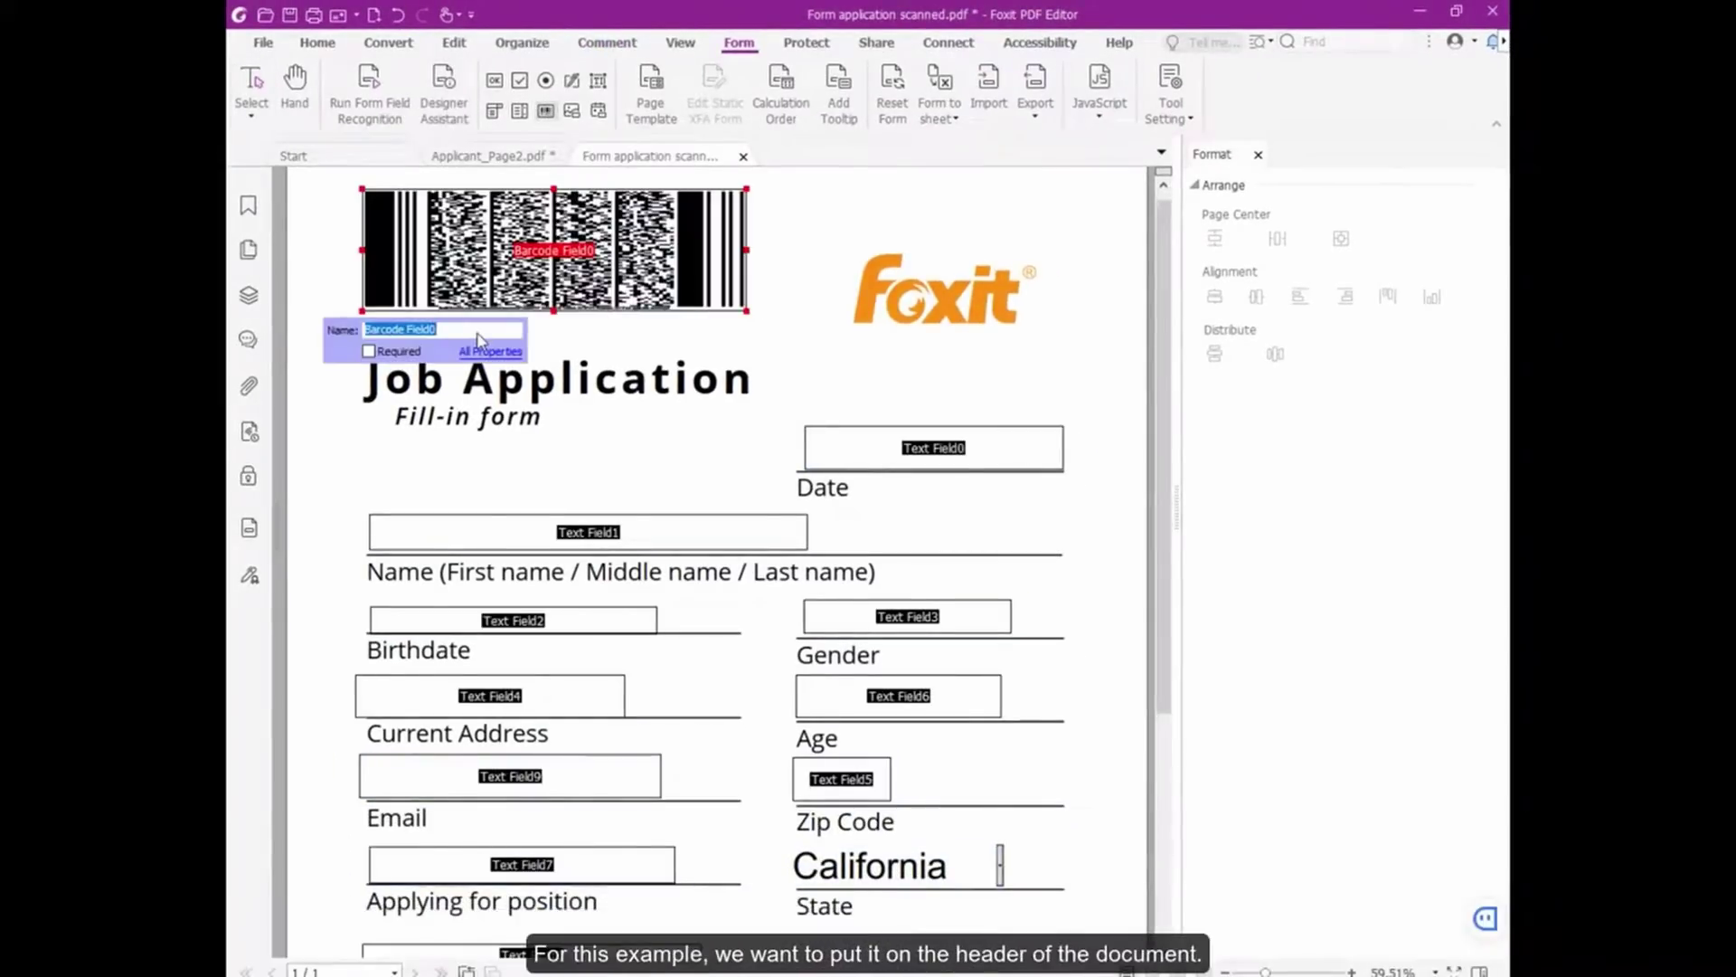
click(486, 353)
click(818, 296)
click(953, 380)
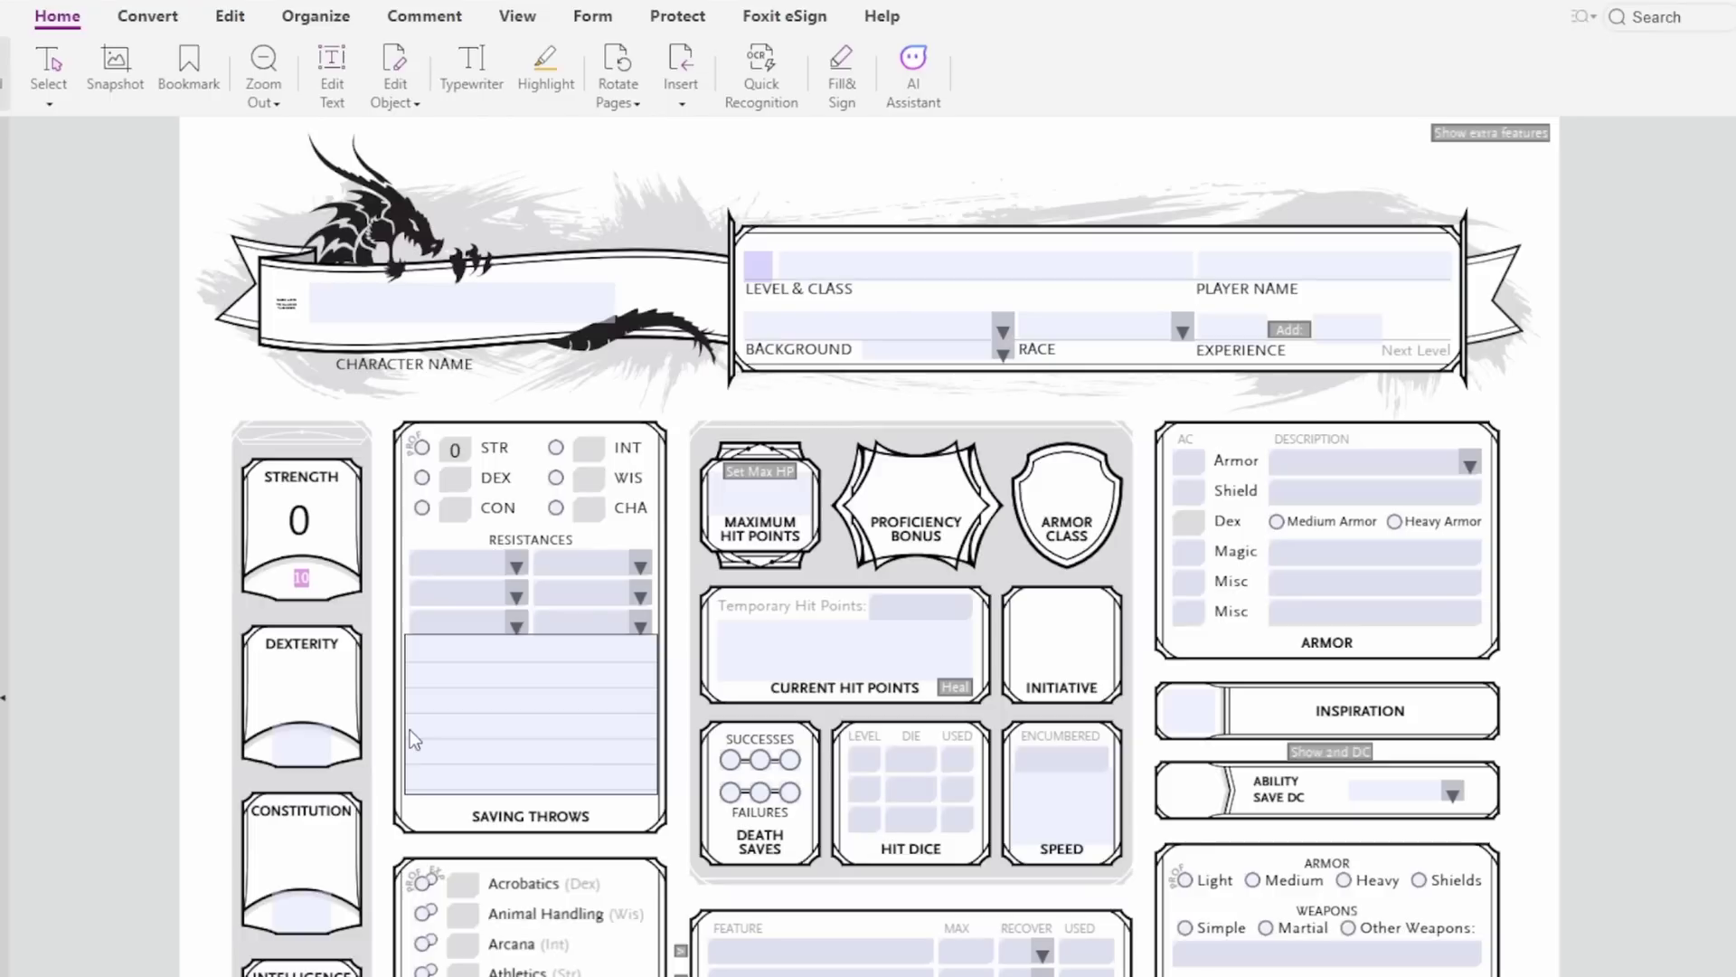
- Enter Strength 16, and level 3 with class Fighter in Level & Class
text(6)
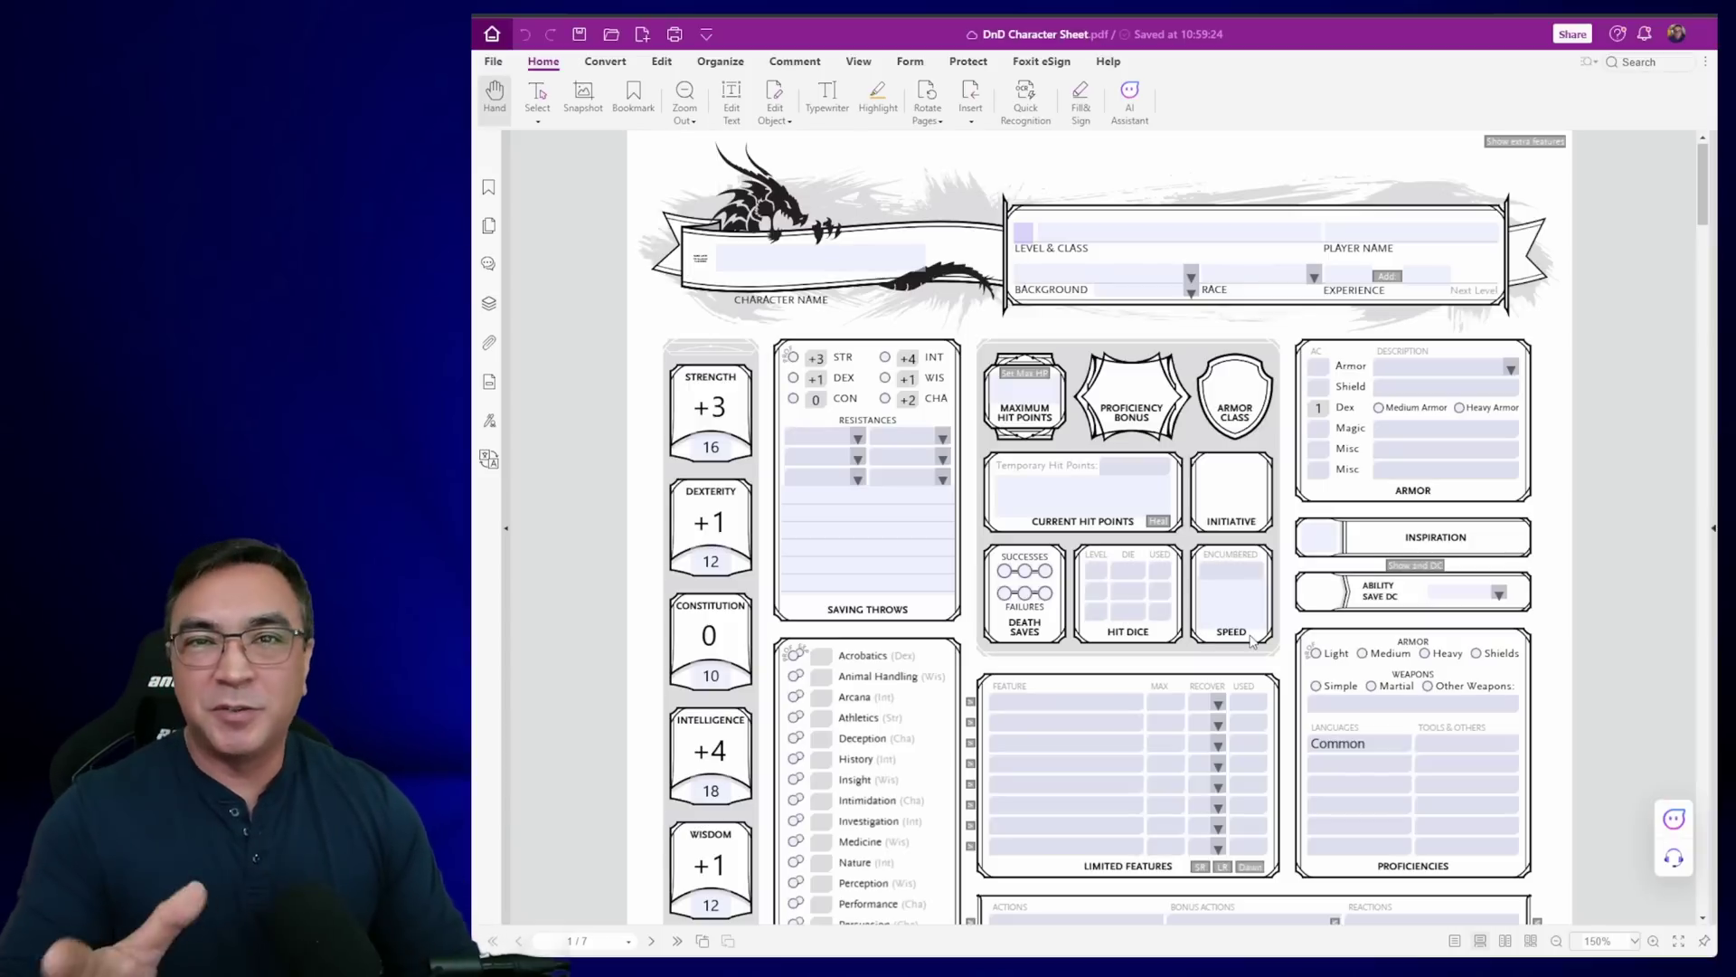
click(1111, 255)
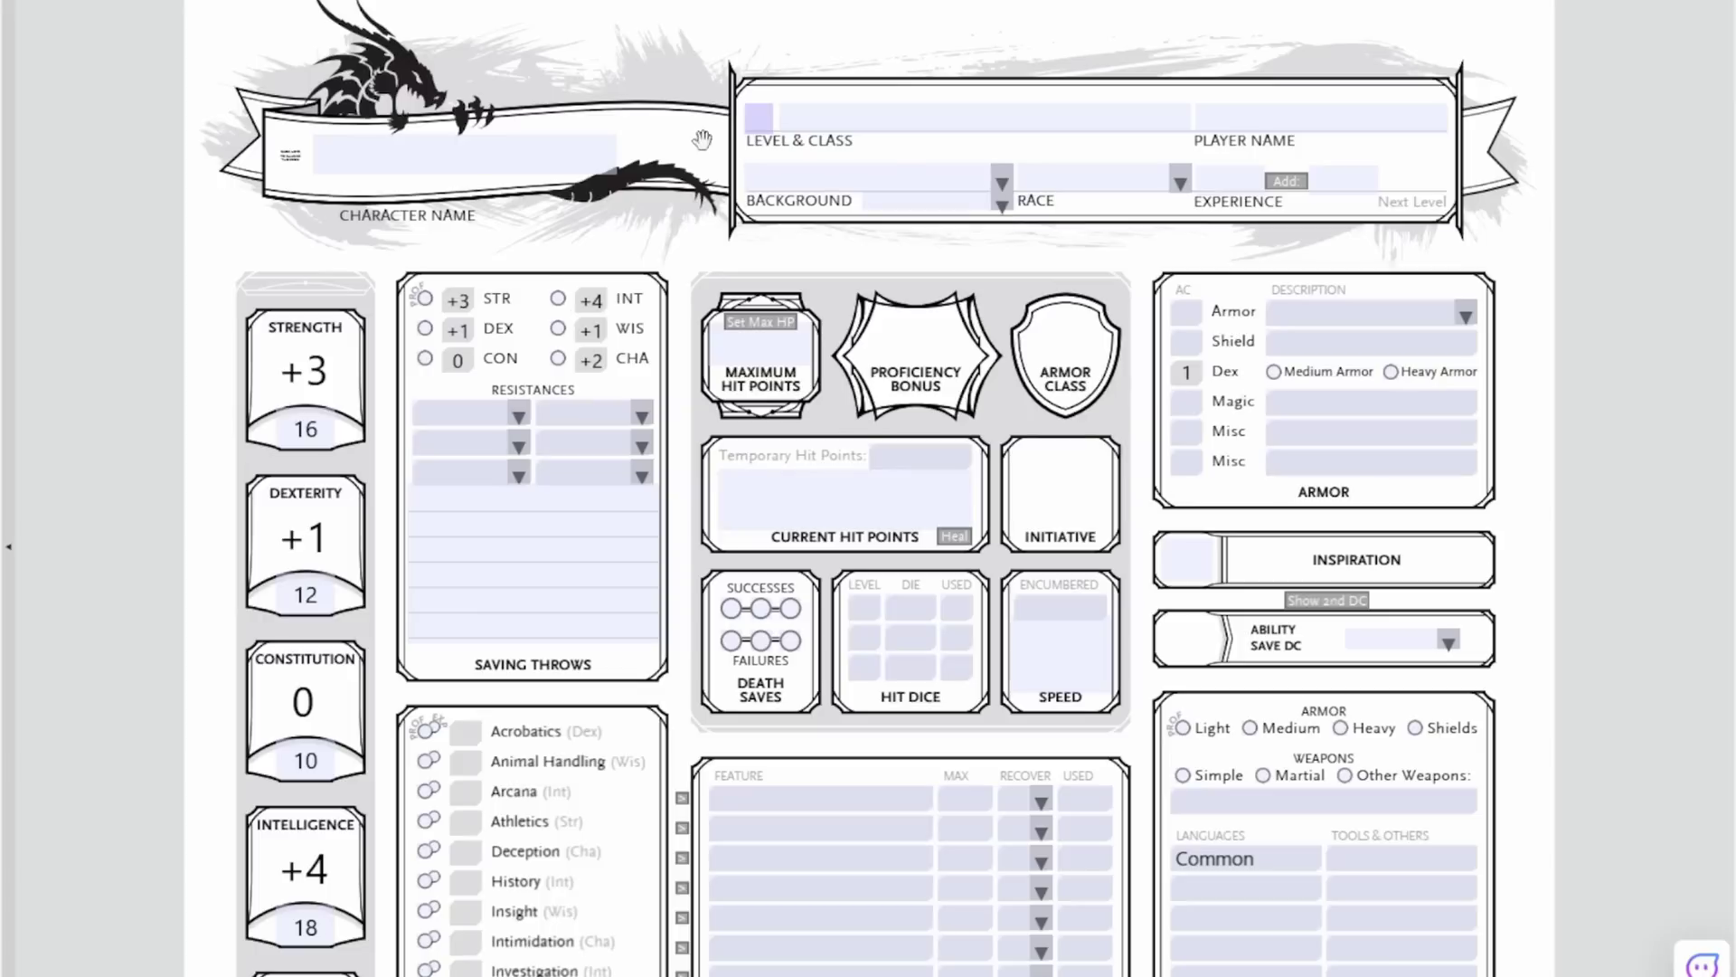
key(Tab)
text(Fighter)
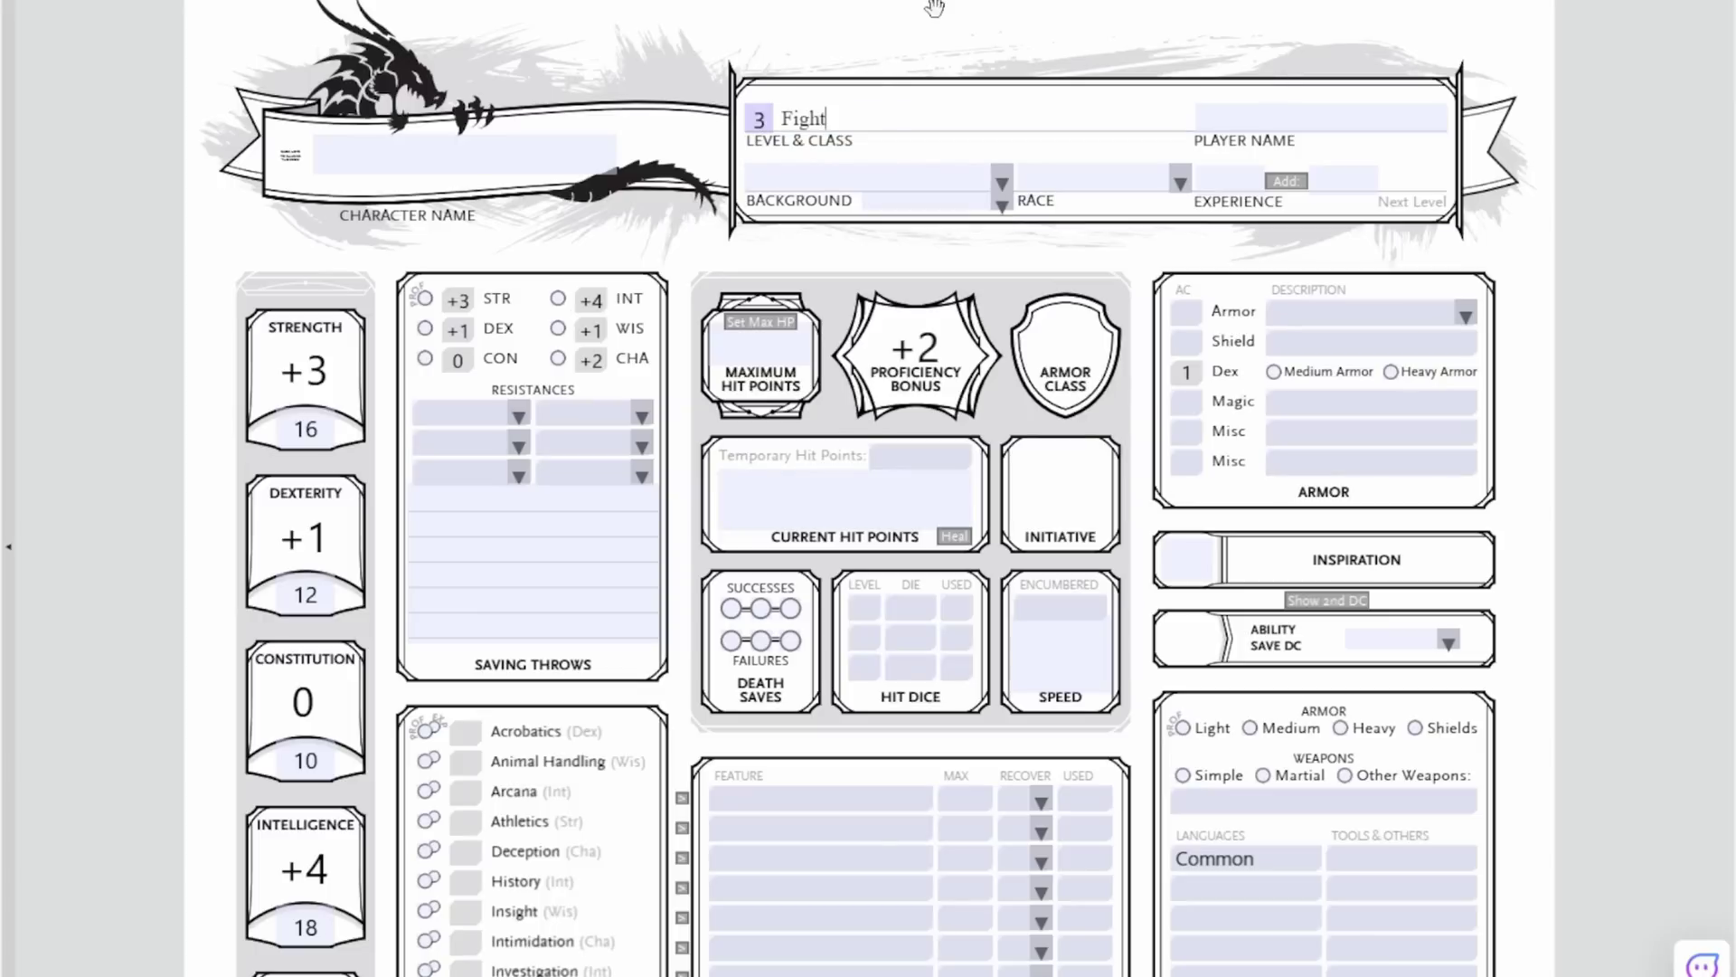
- Choose Folk Hero as the background and Elf, High as the race
click(1001, 184)
scroll(856, 270, down, 3)
click(857, 266)
click(1176, 181)
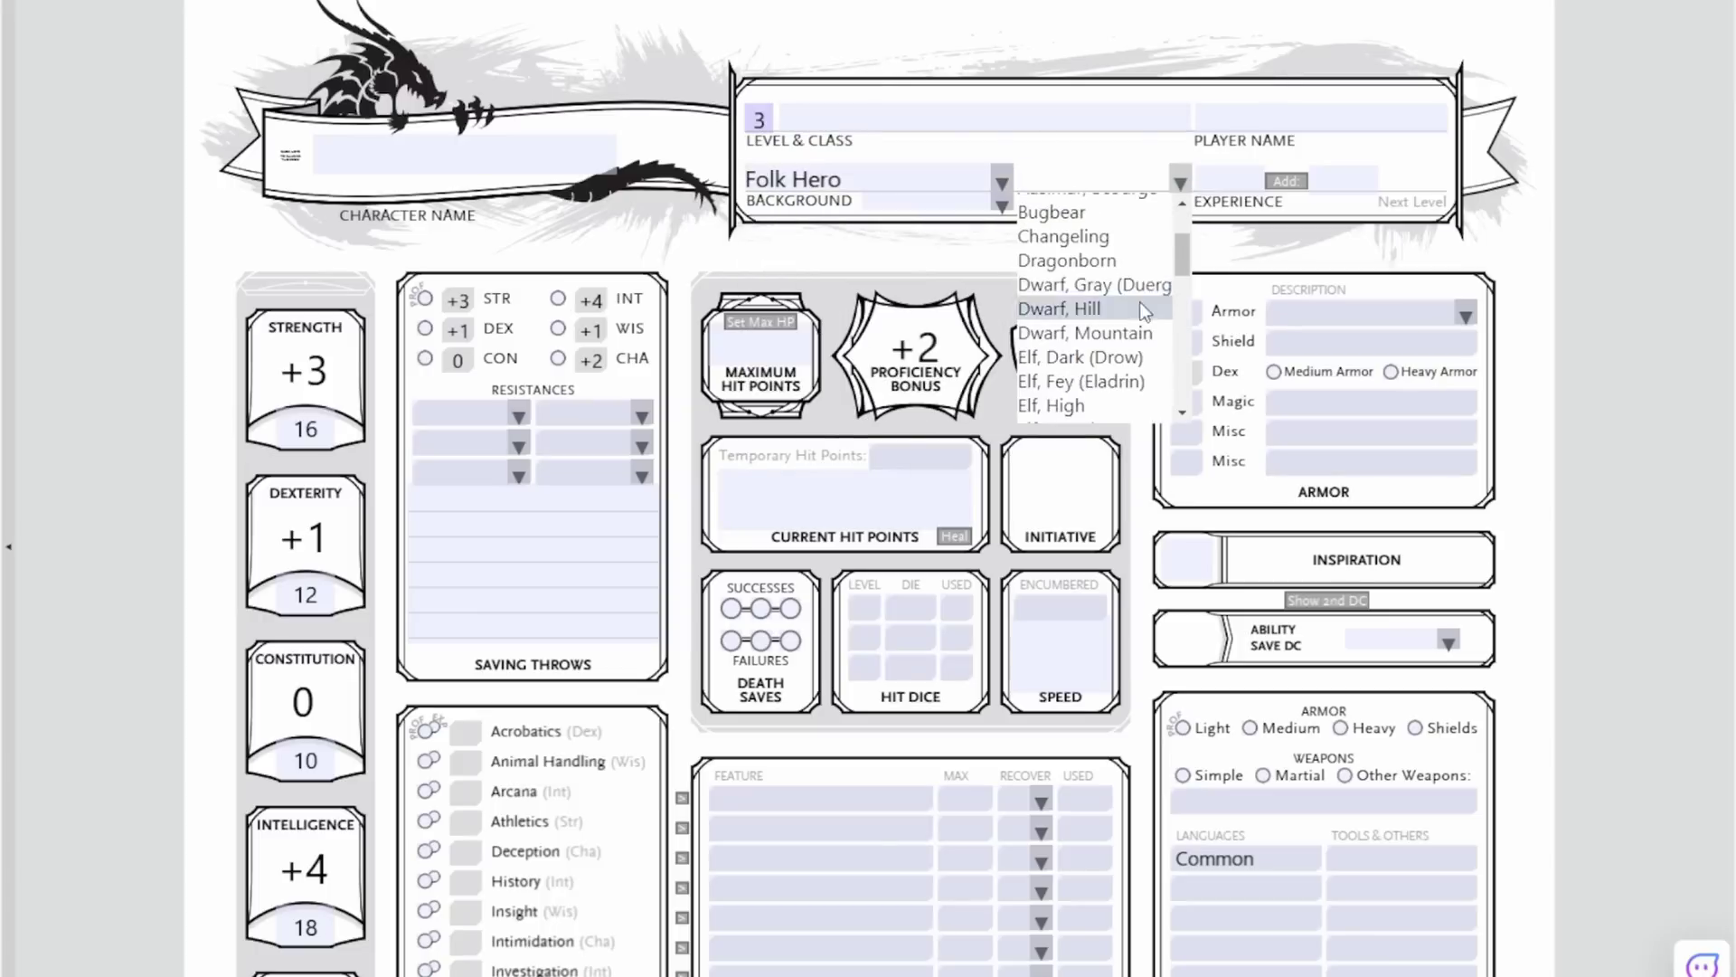
click(1083, 410)
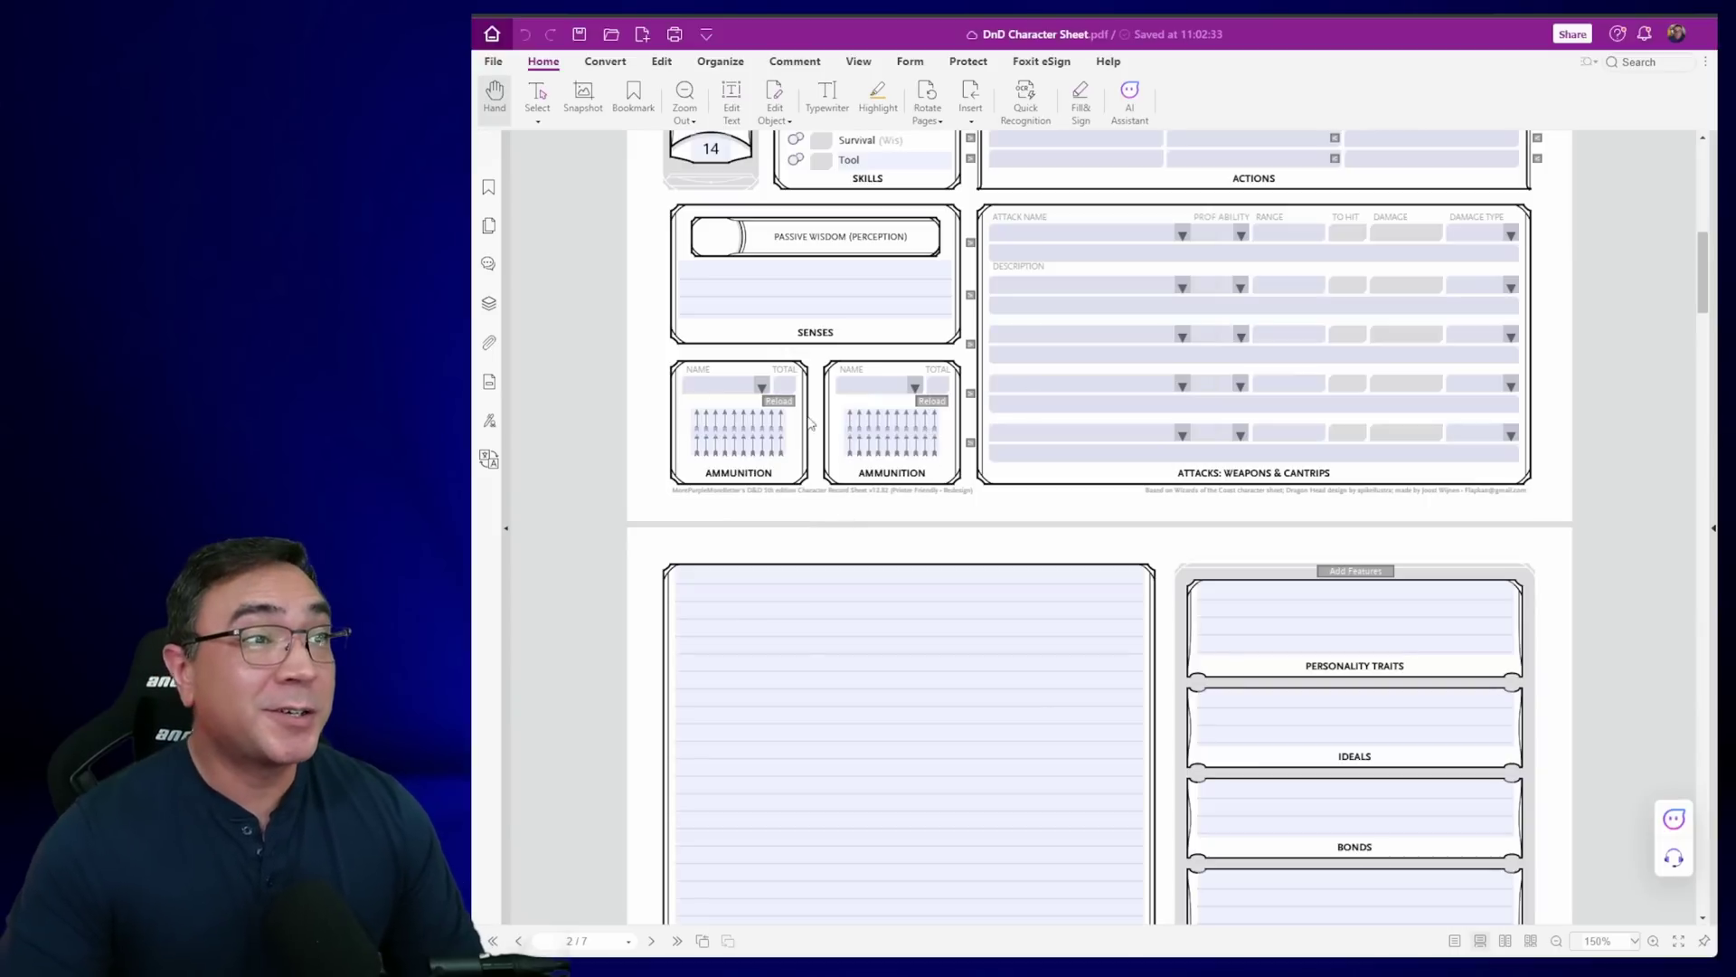
- Set the first ammunition box to Arrows, total 12, and cross off spent arrows
click(762, 386)
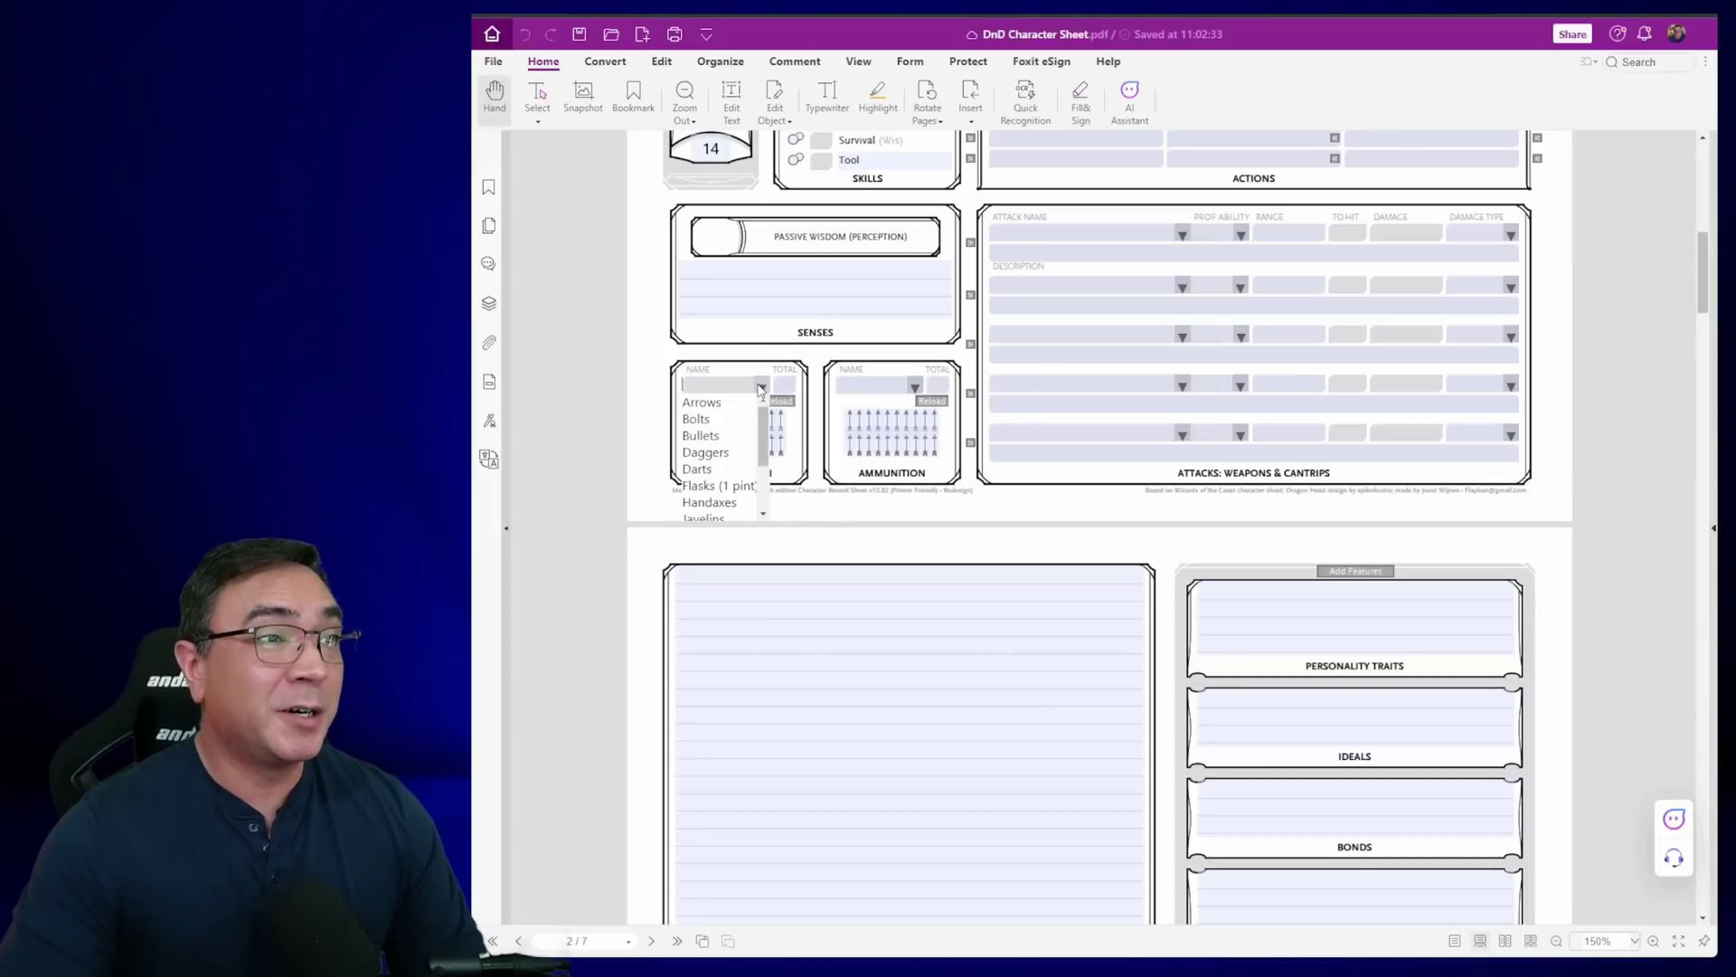
click(711, 405)
click(407, 519)
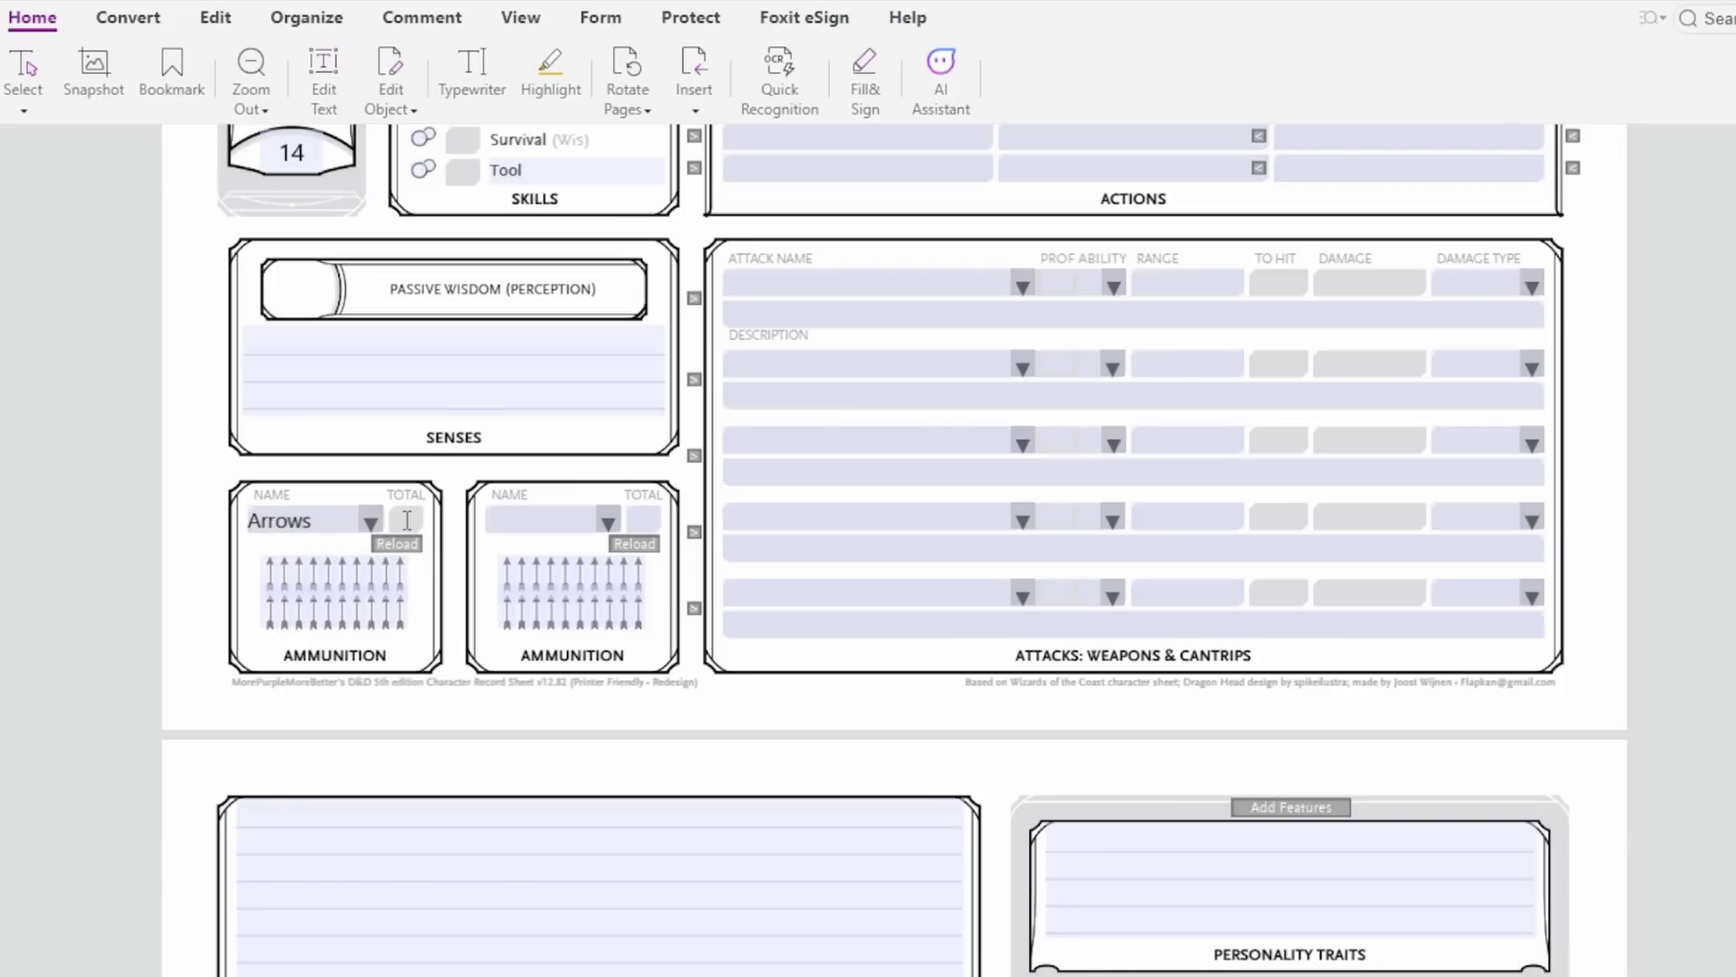
click(204, 547)
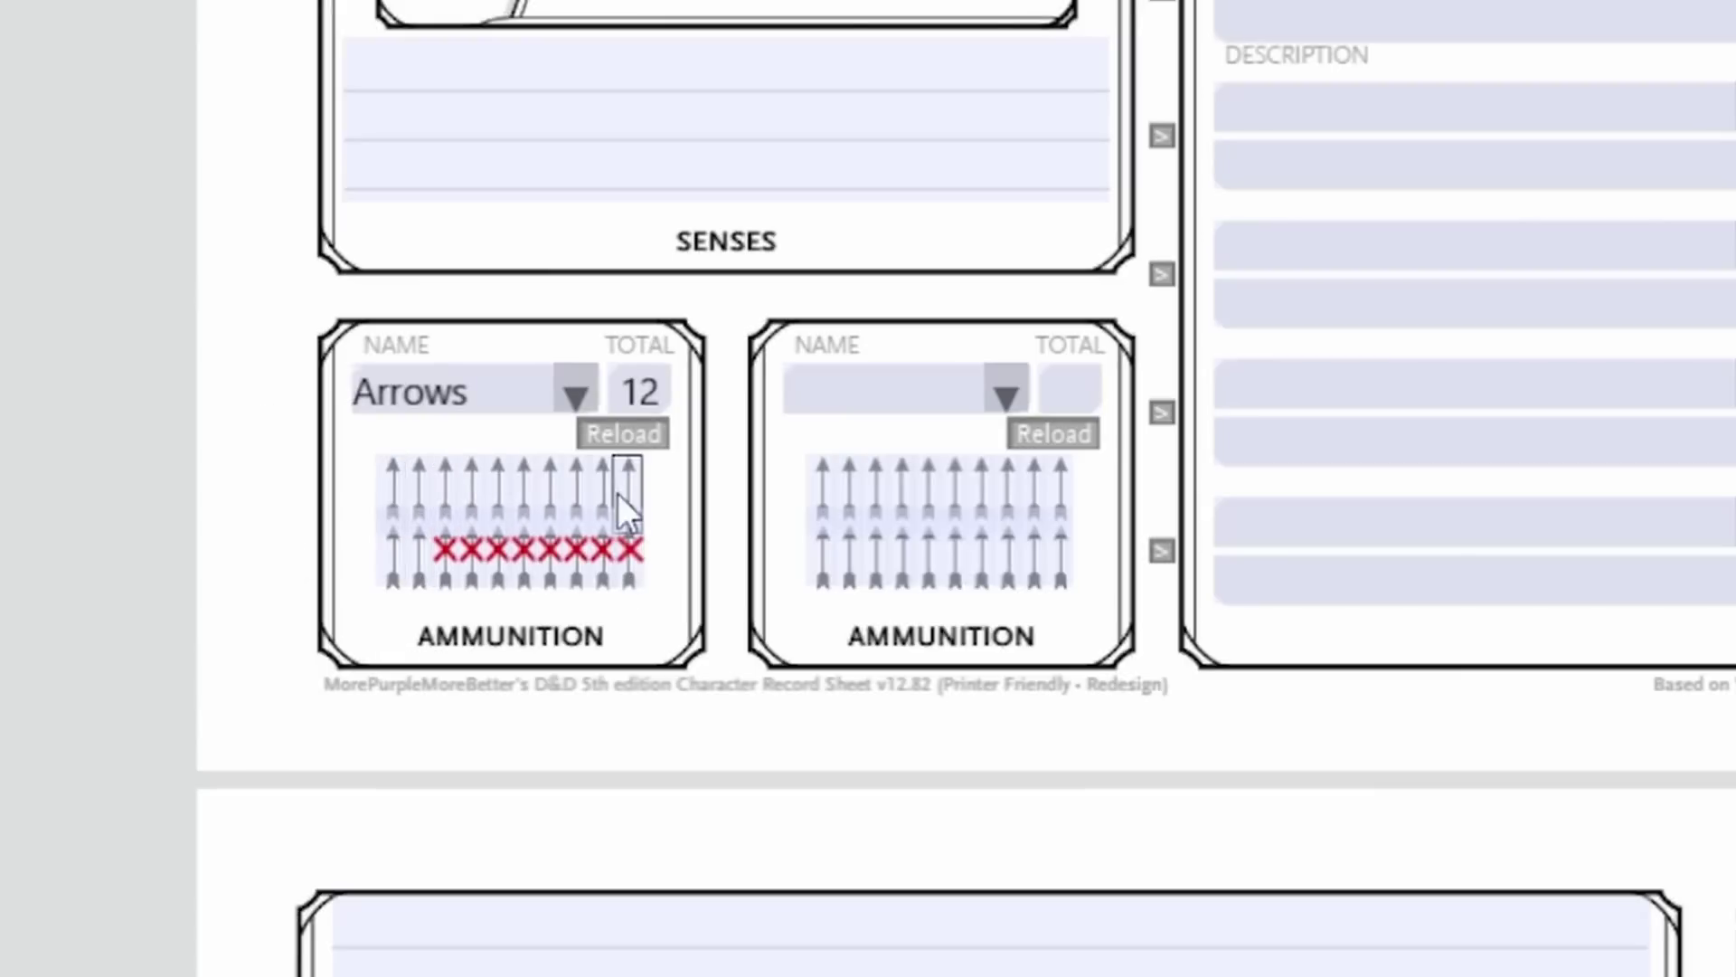
click(391, 484)
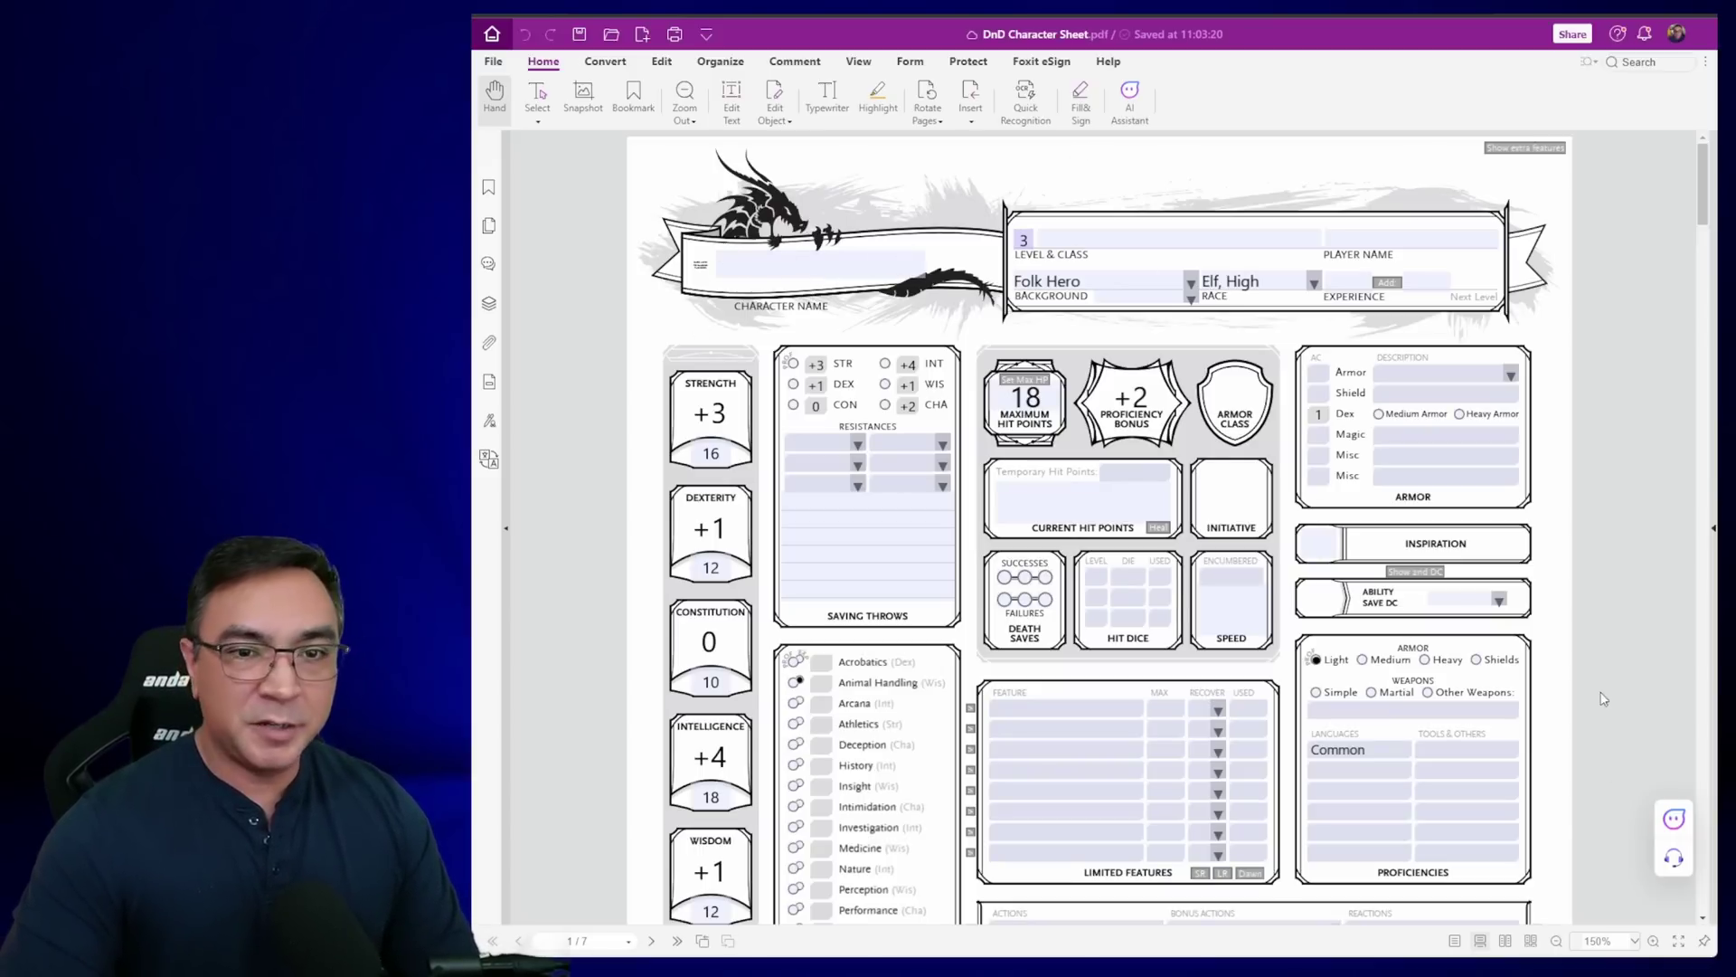
- Ask the AI Assistant for male high elf names and paste Thranduil into Character Name
drag(1674, 820, 1662, 867)
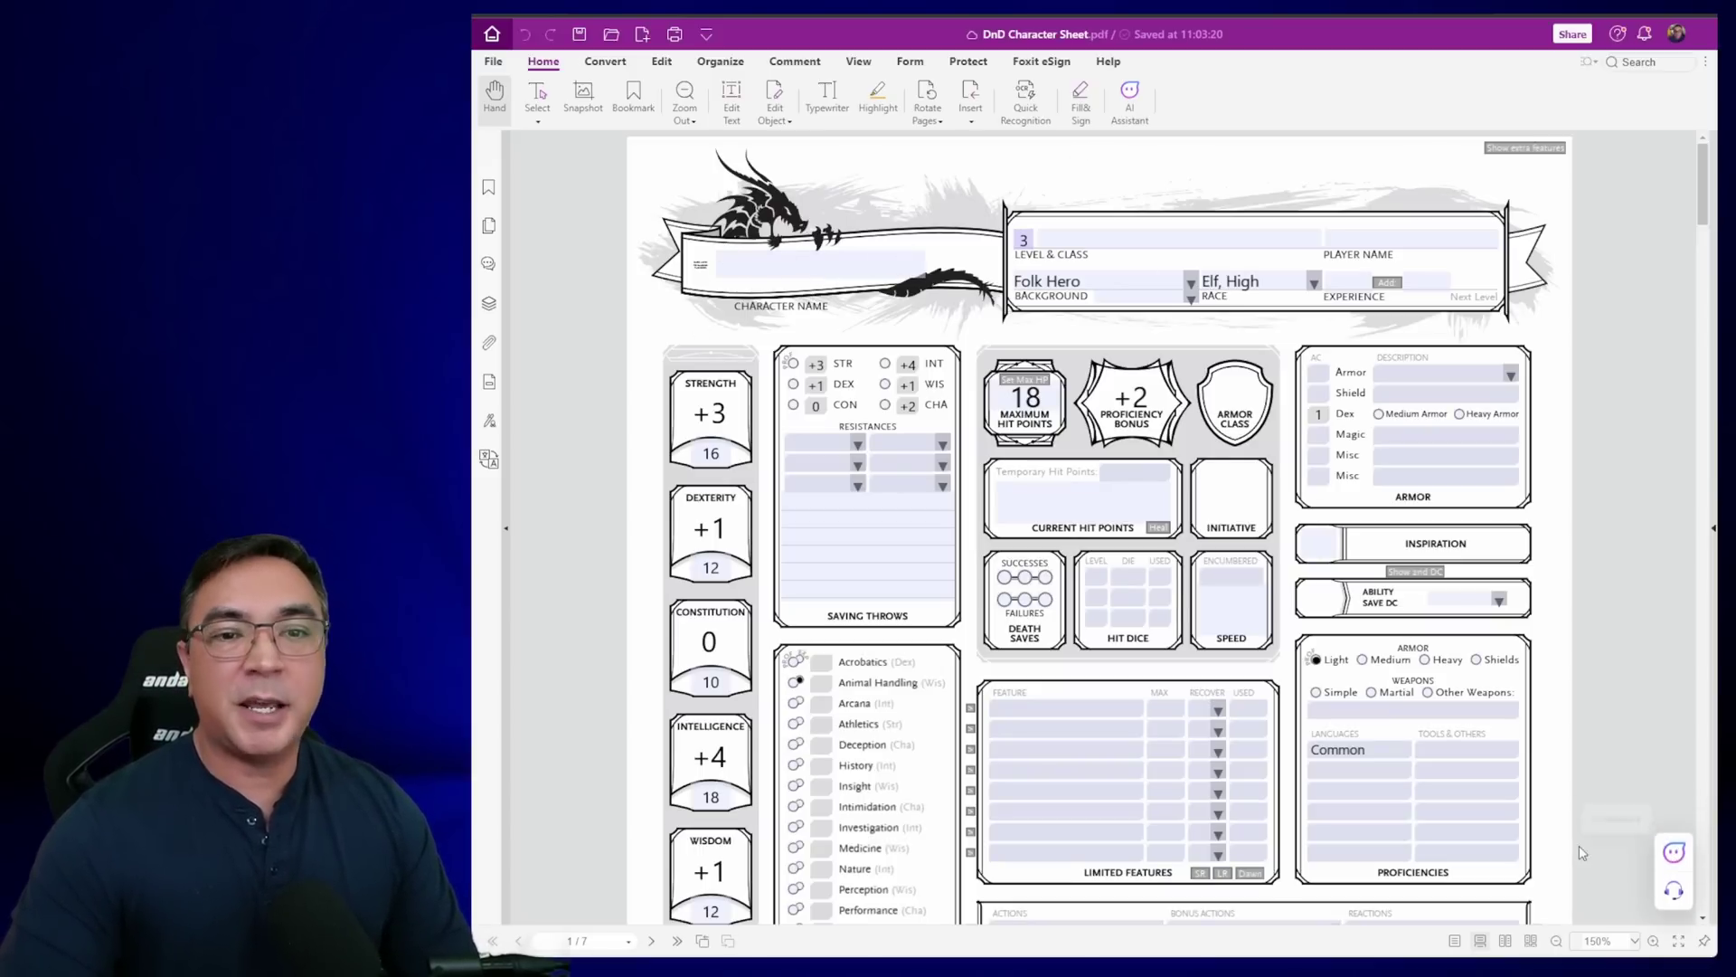
click(1672, 866)
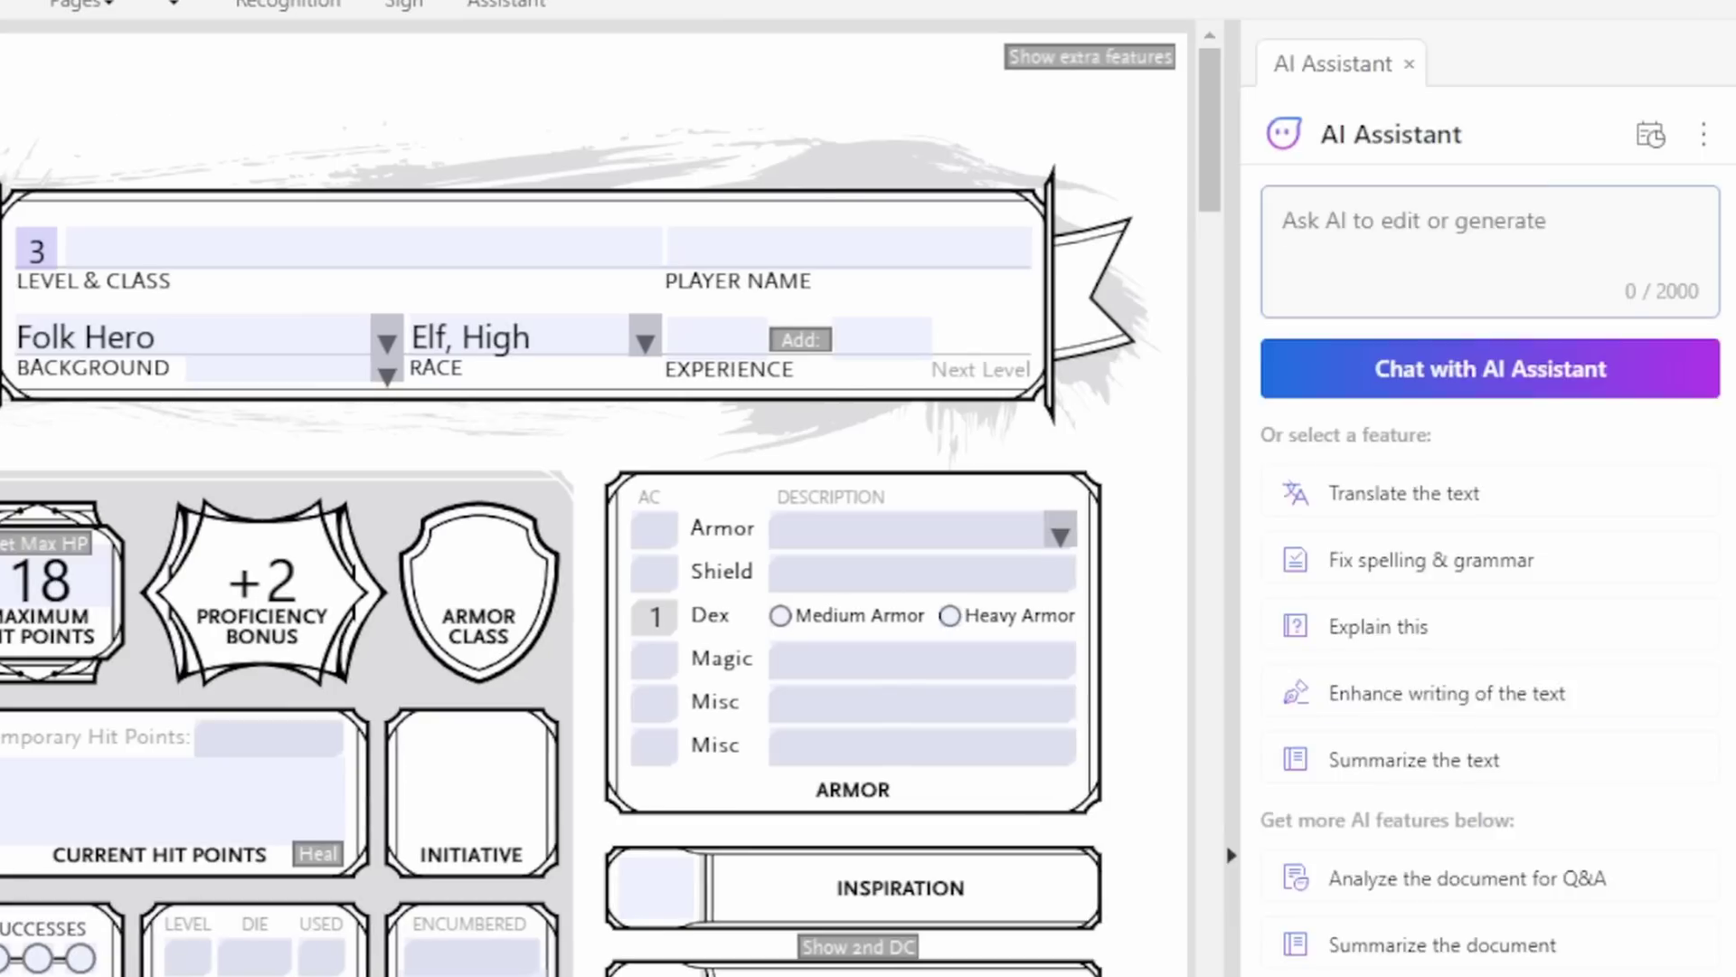
text(Give me examples of male high elf names in D&D.)
key(Return)
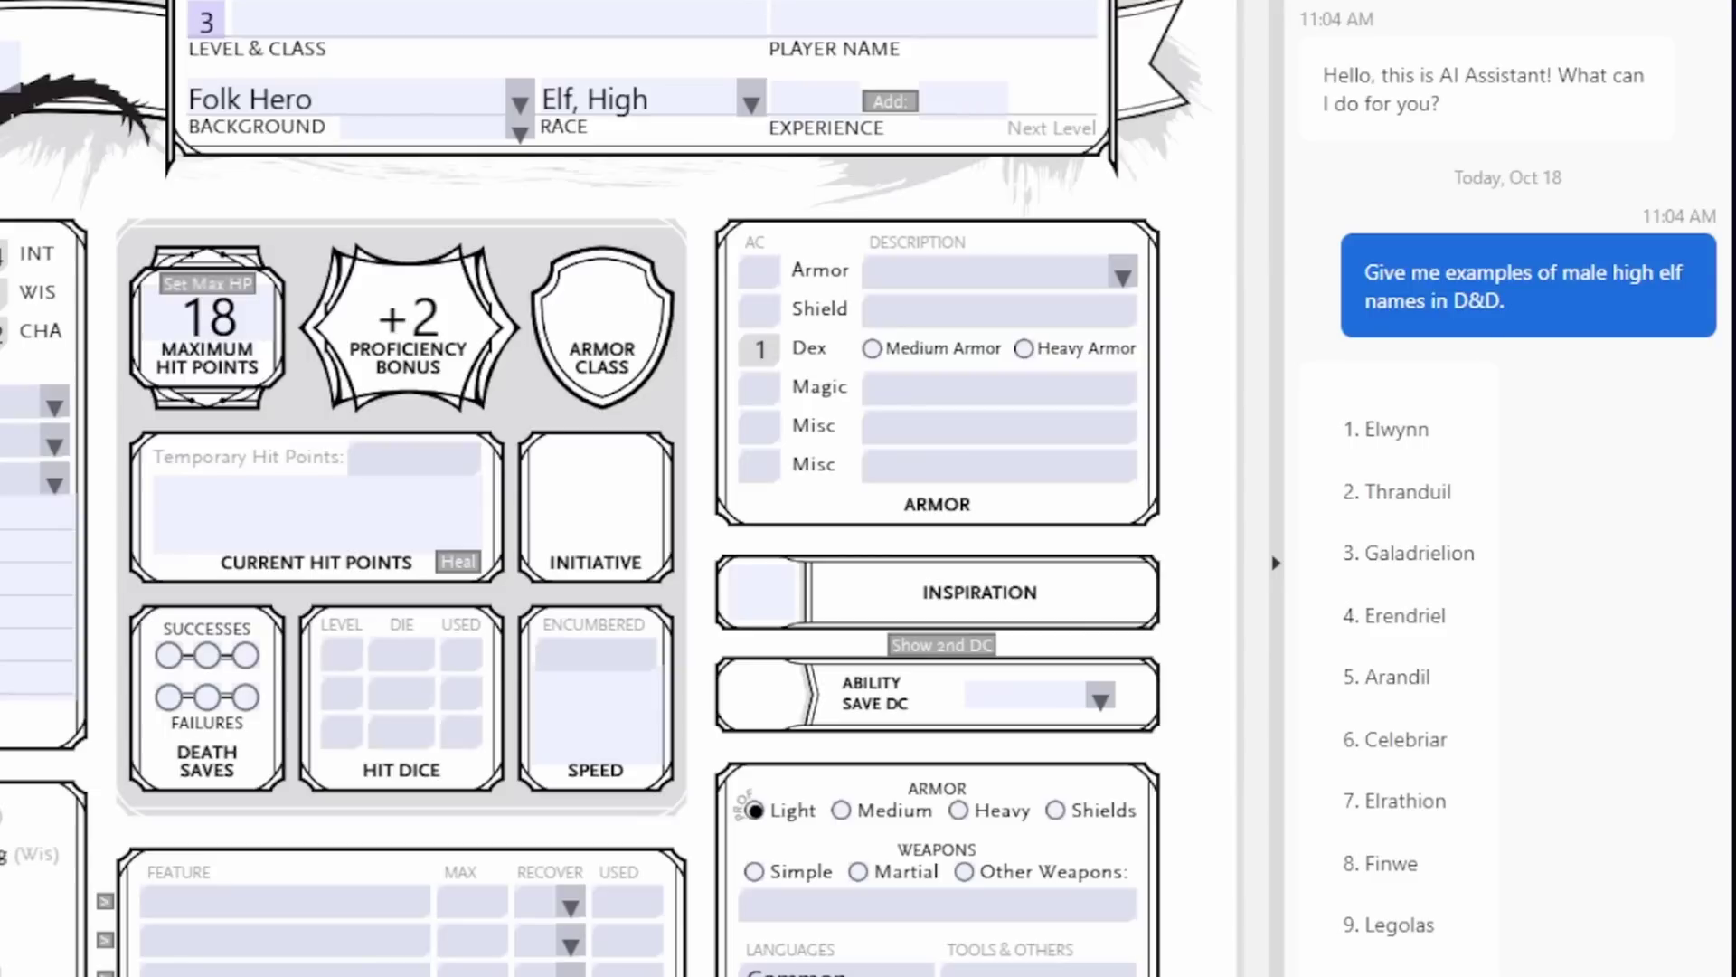
double_click(1413, 492)
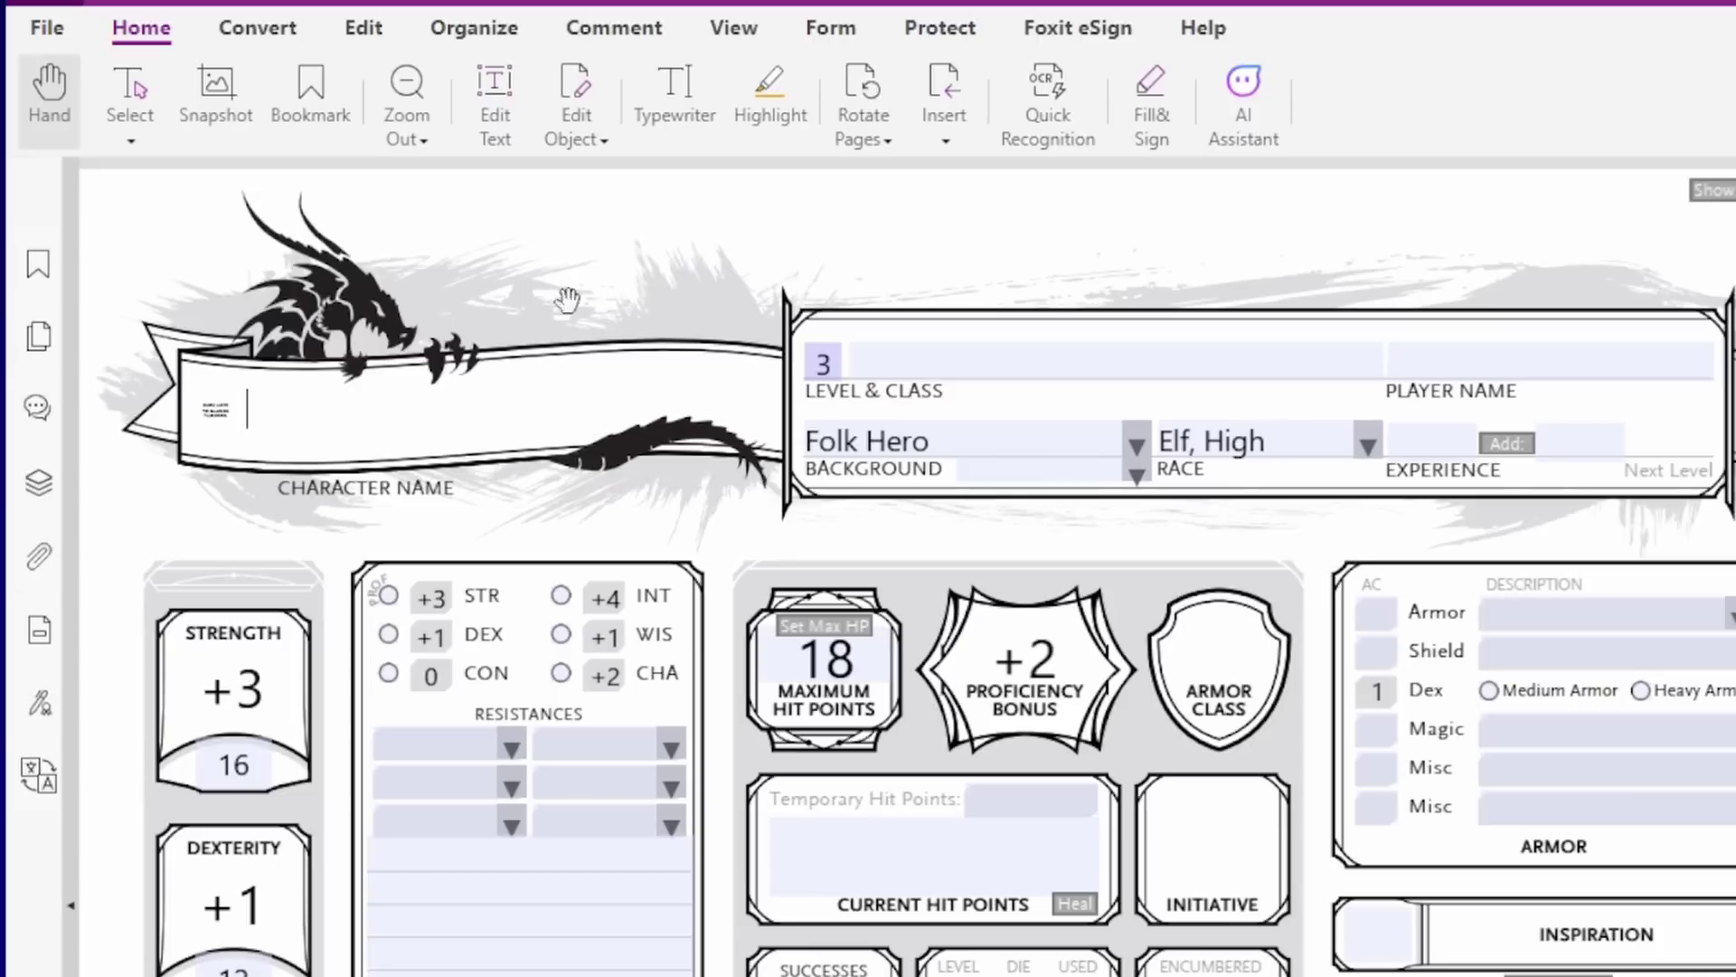
text(Thranduil)
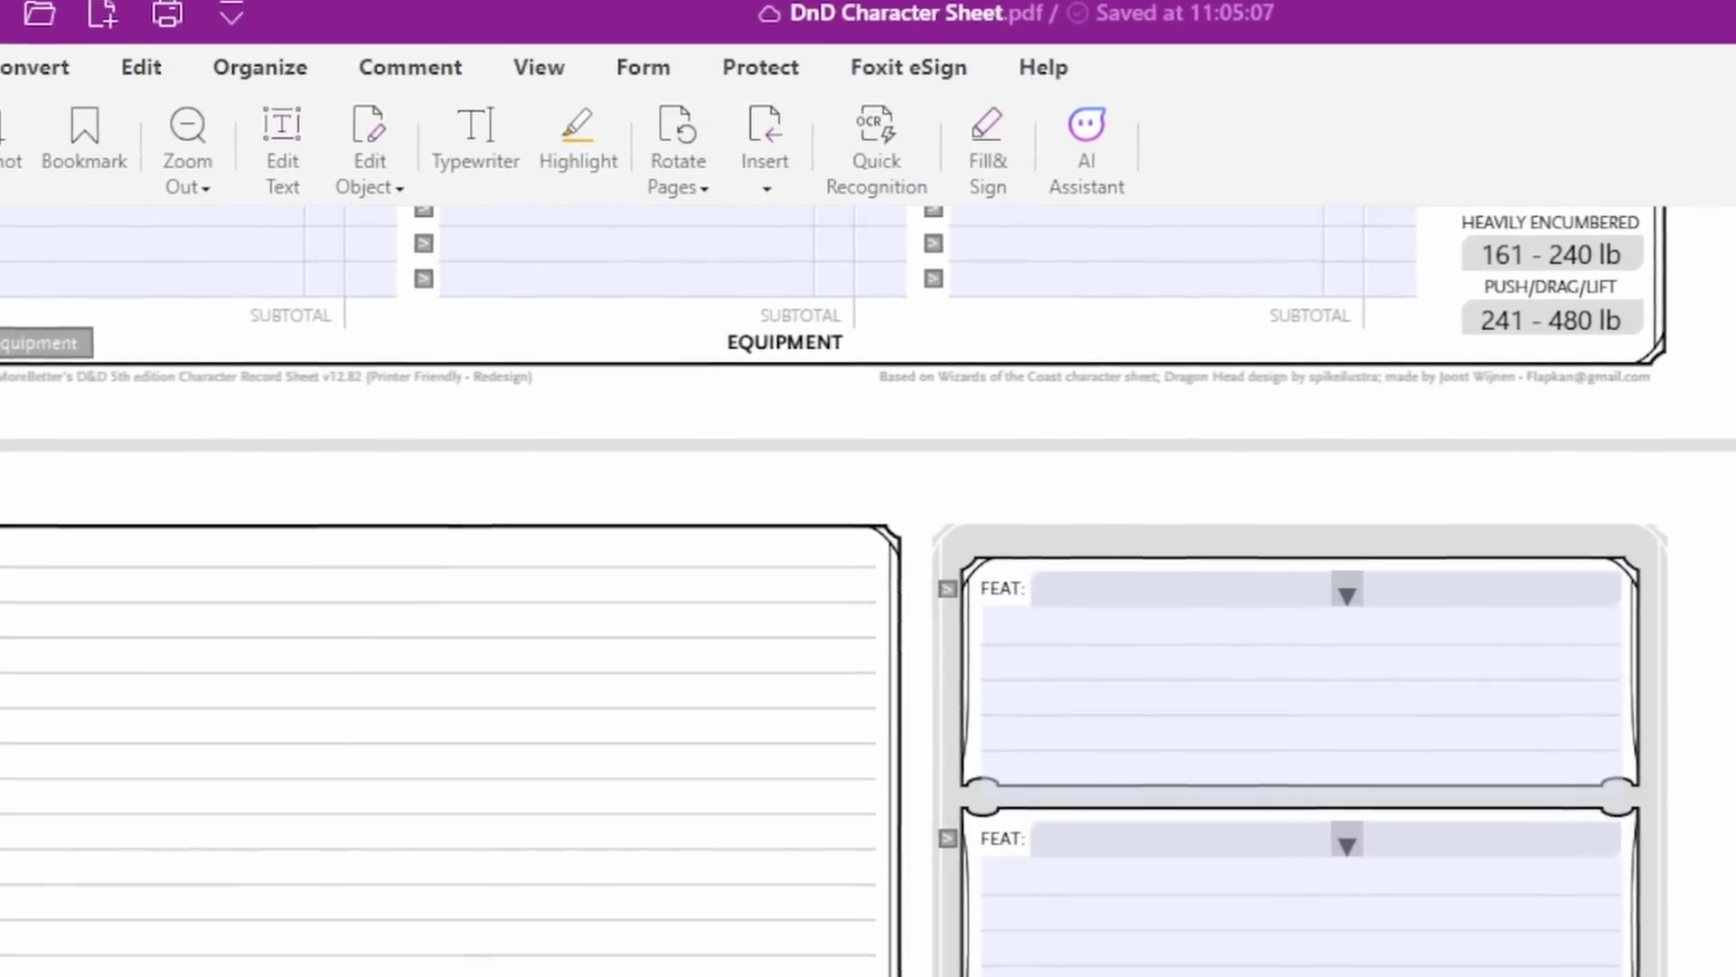
- Ask the AI Assistant how much damage a Fireball spell deals
click(1331, 159)
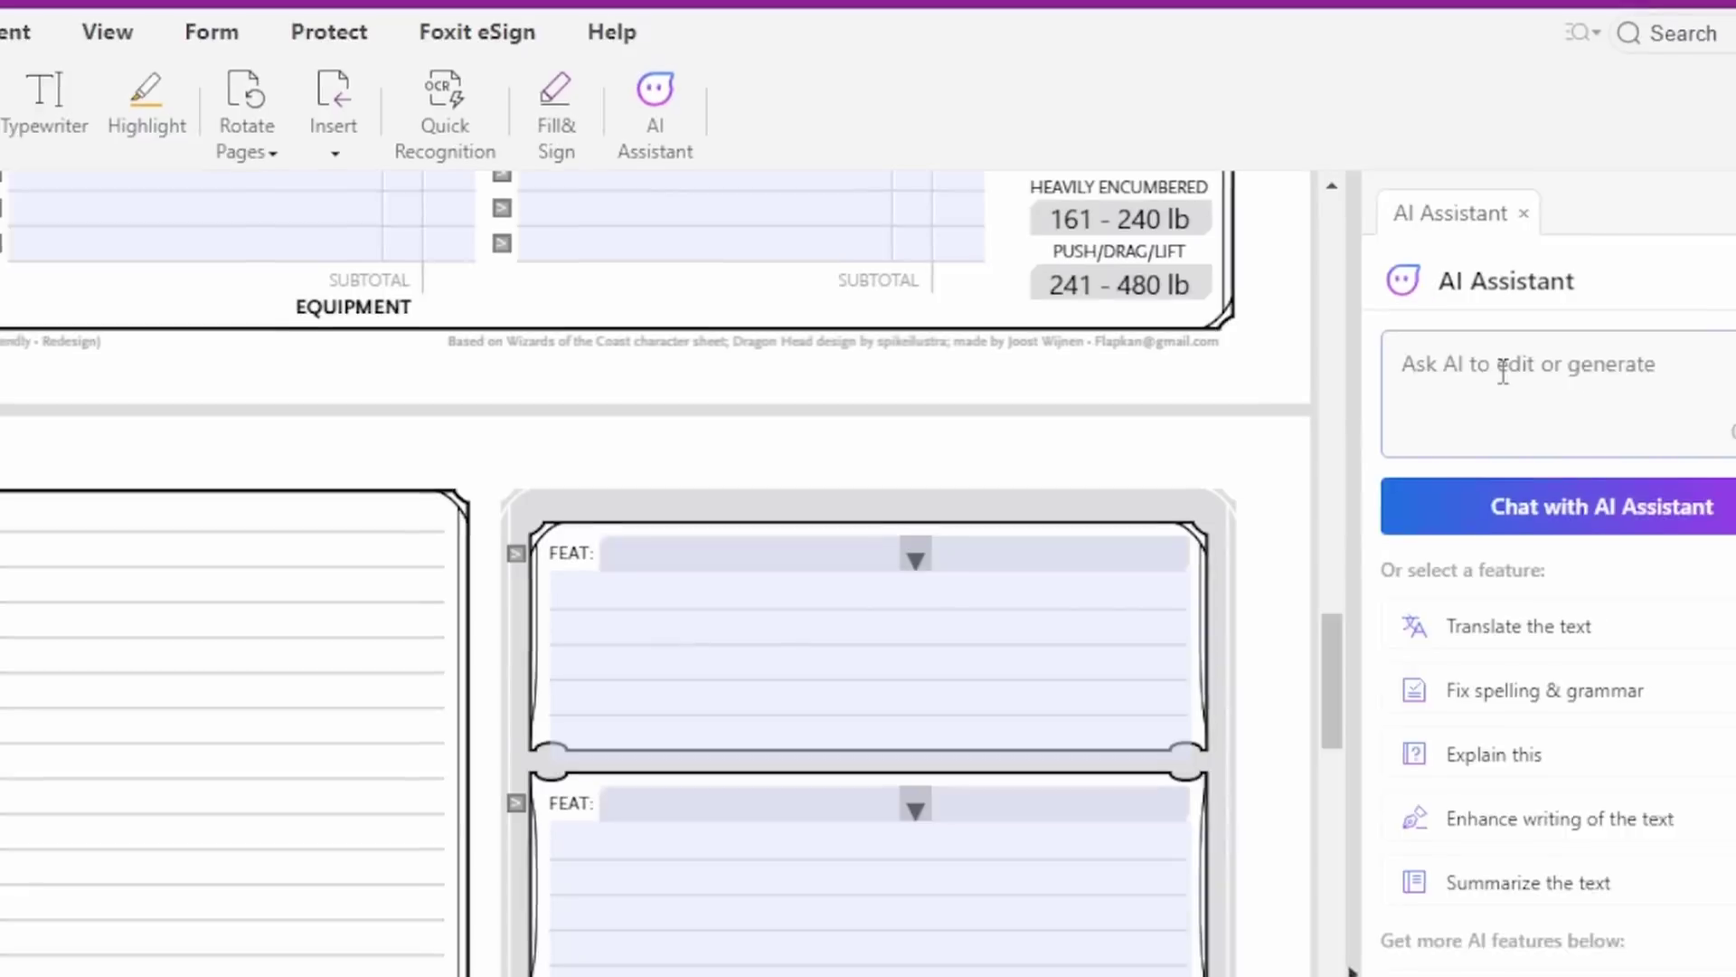
click(1503, 371)
text(How)
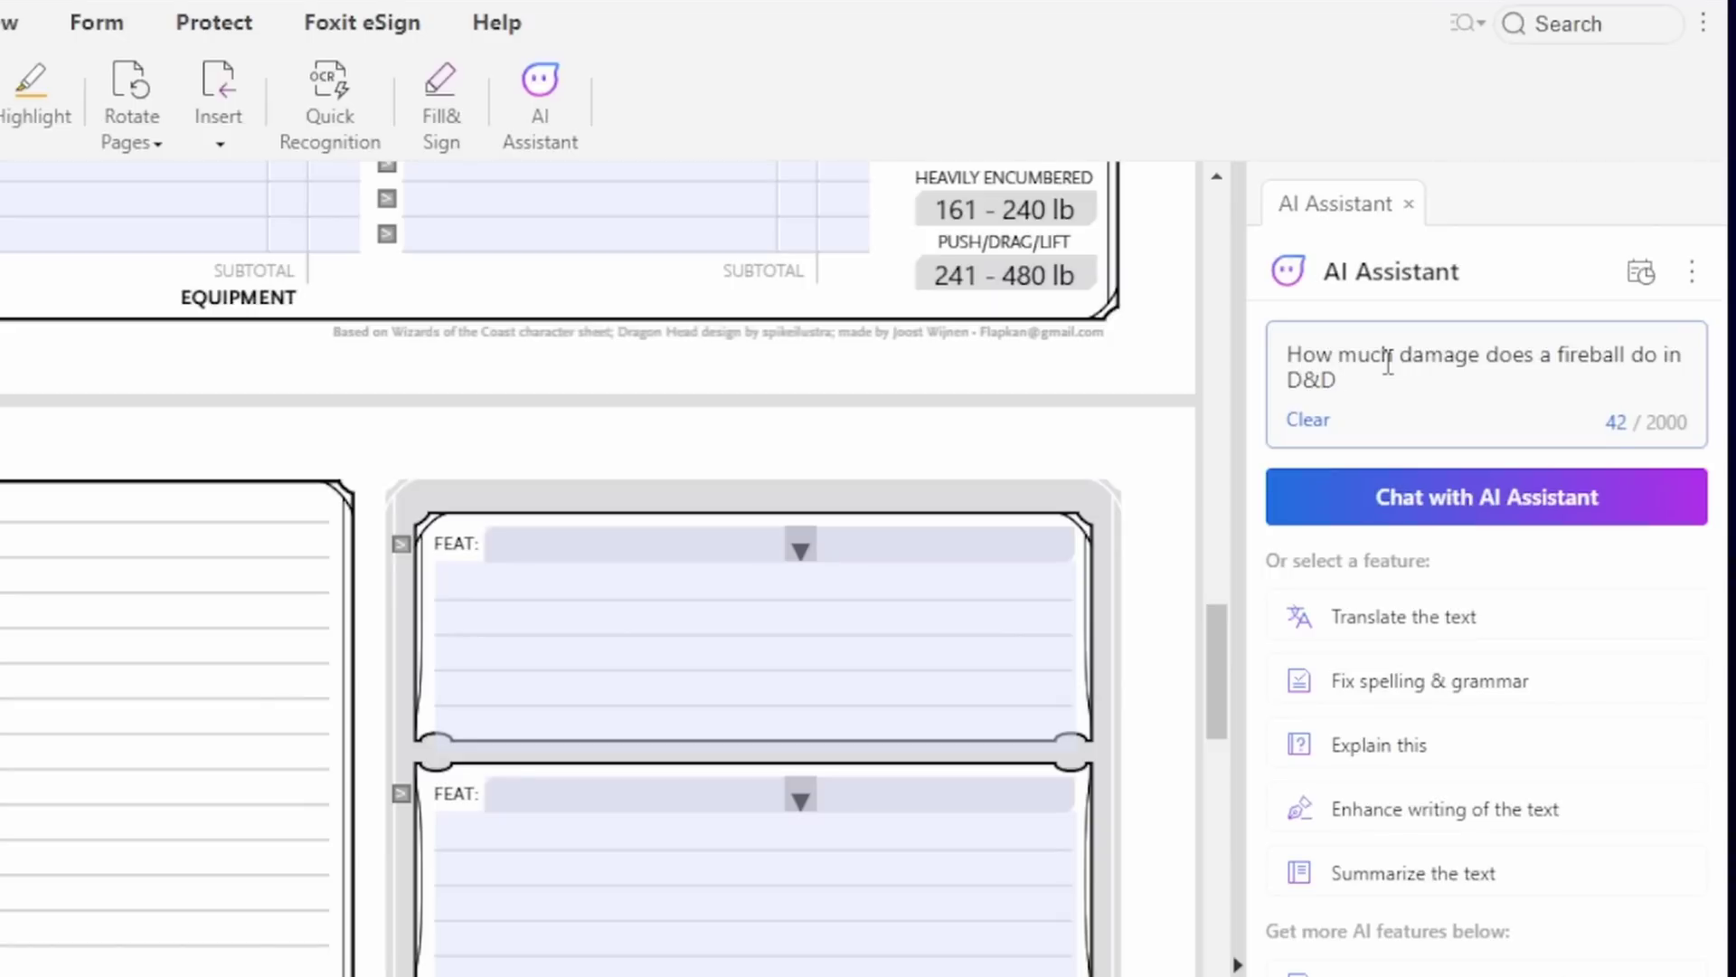
key(Return)
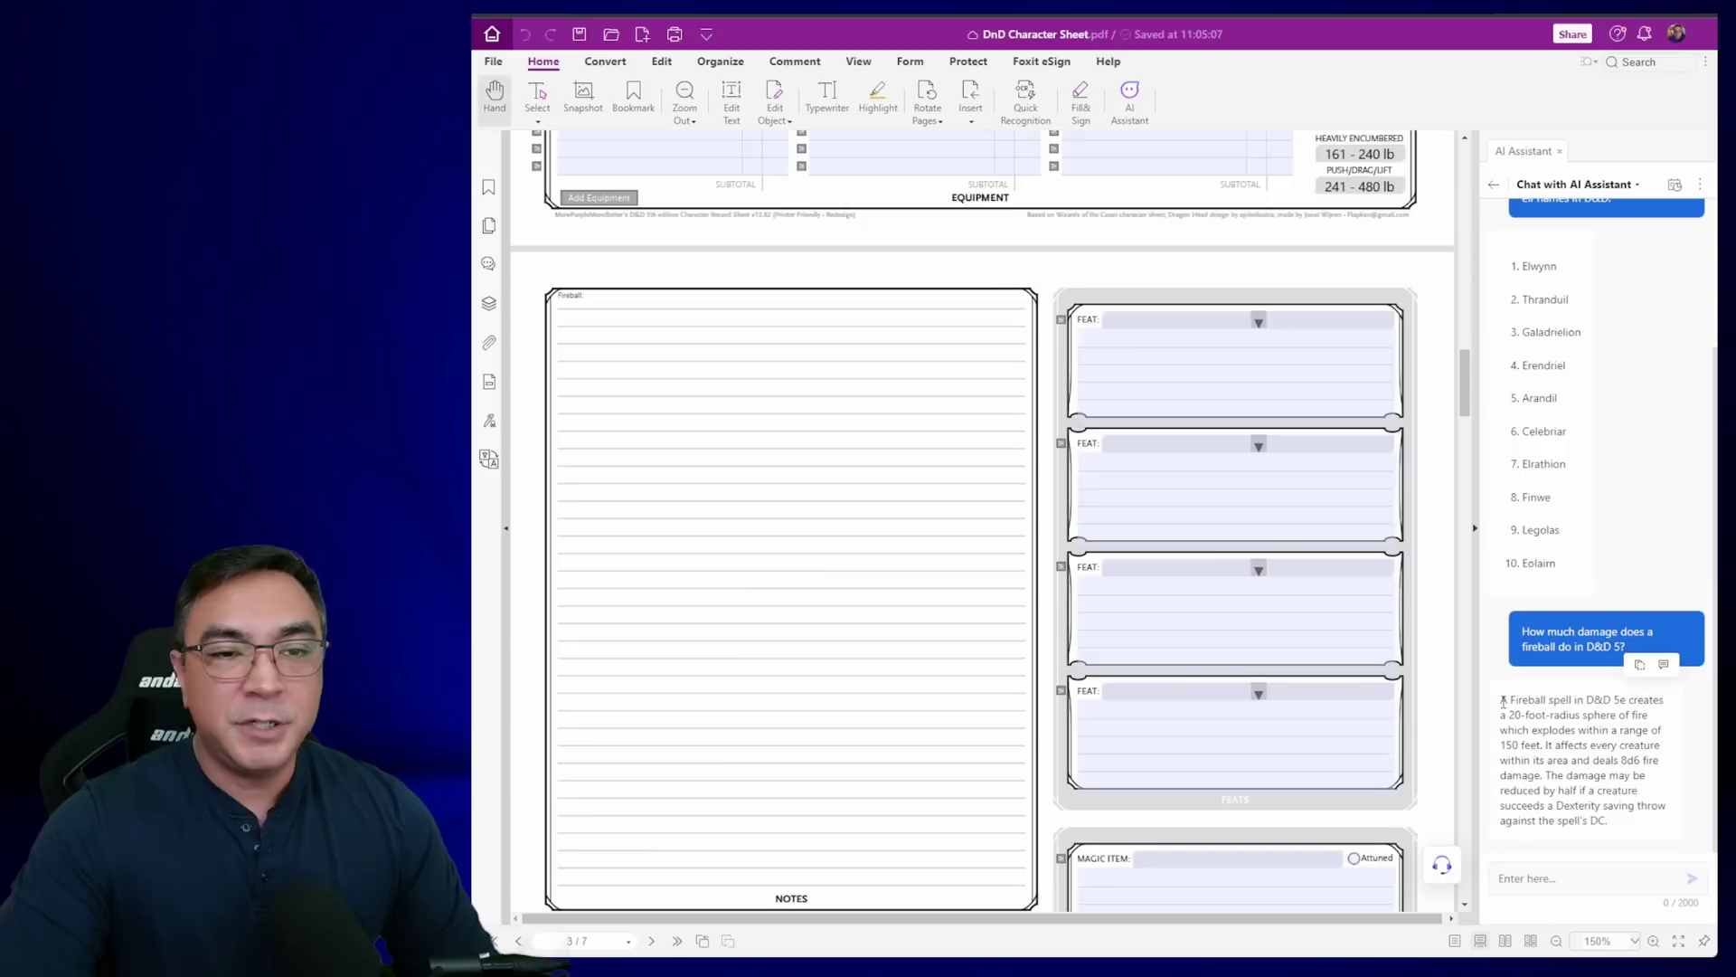
- Paste the assistant's 8d6 fire-damage answer after 'Fireball:' in the Notes box
drag(1117, 363, 1467, 679)
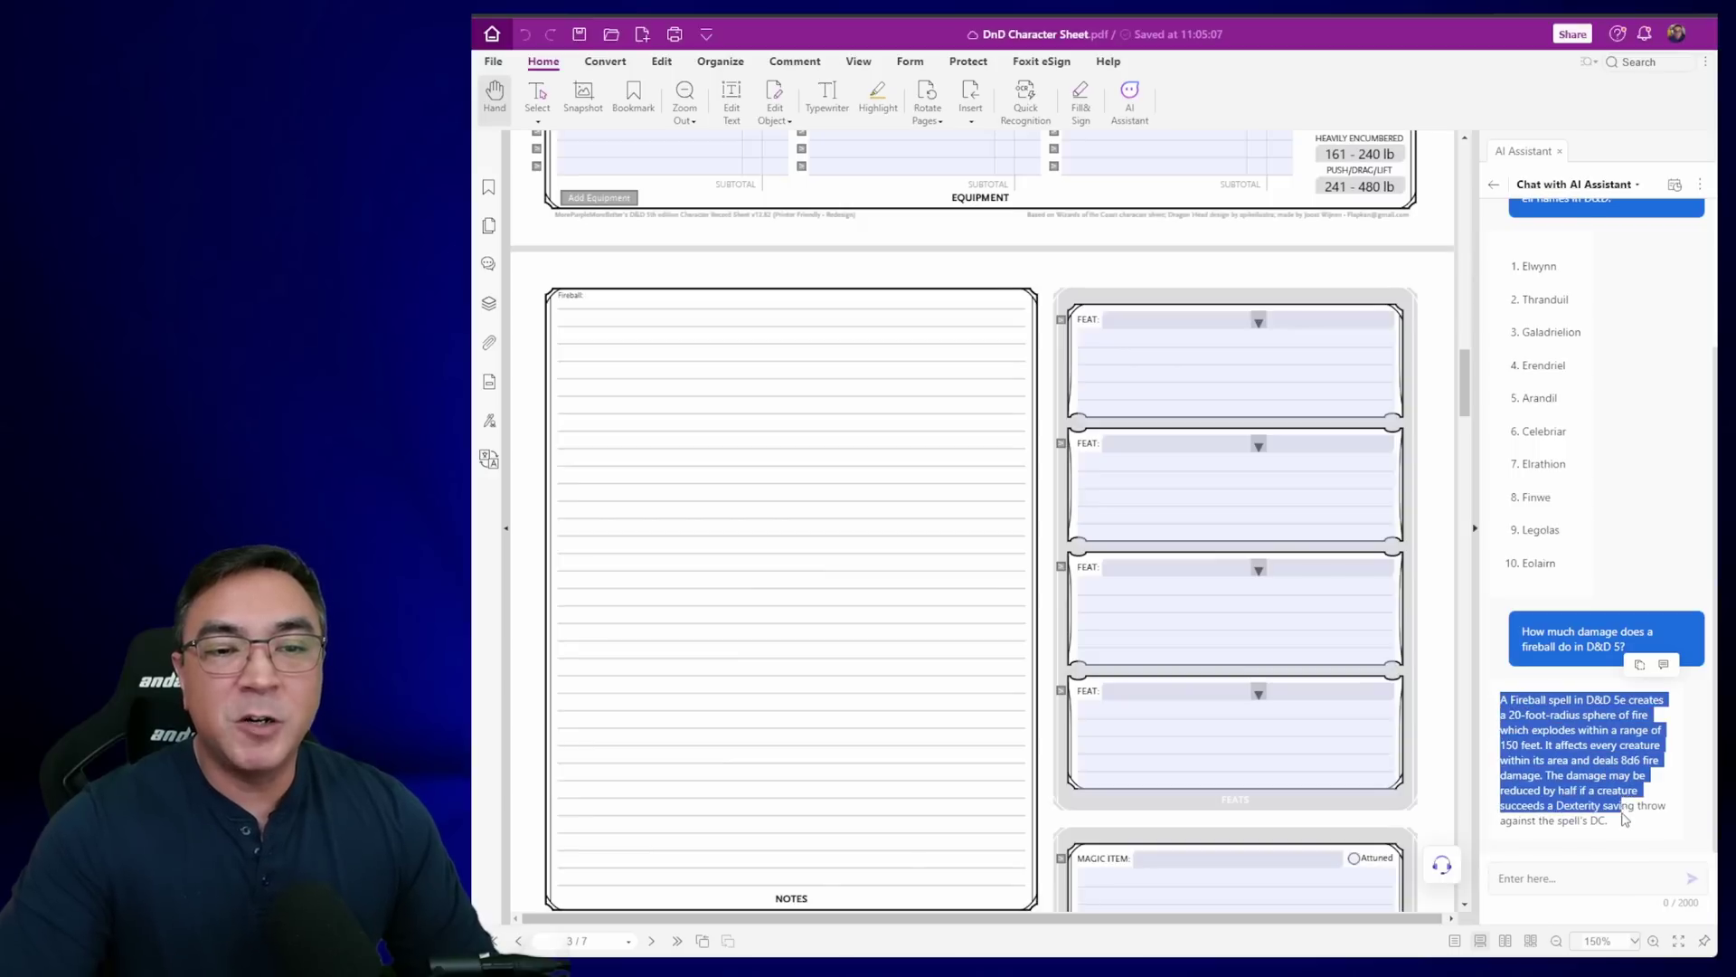
drag(1623, 812, 1624, 827)
key(ctrl+c)
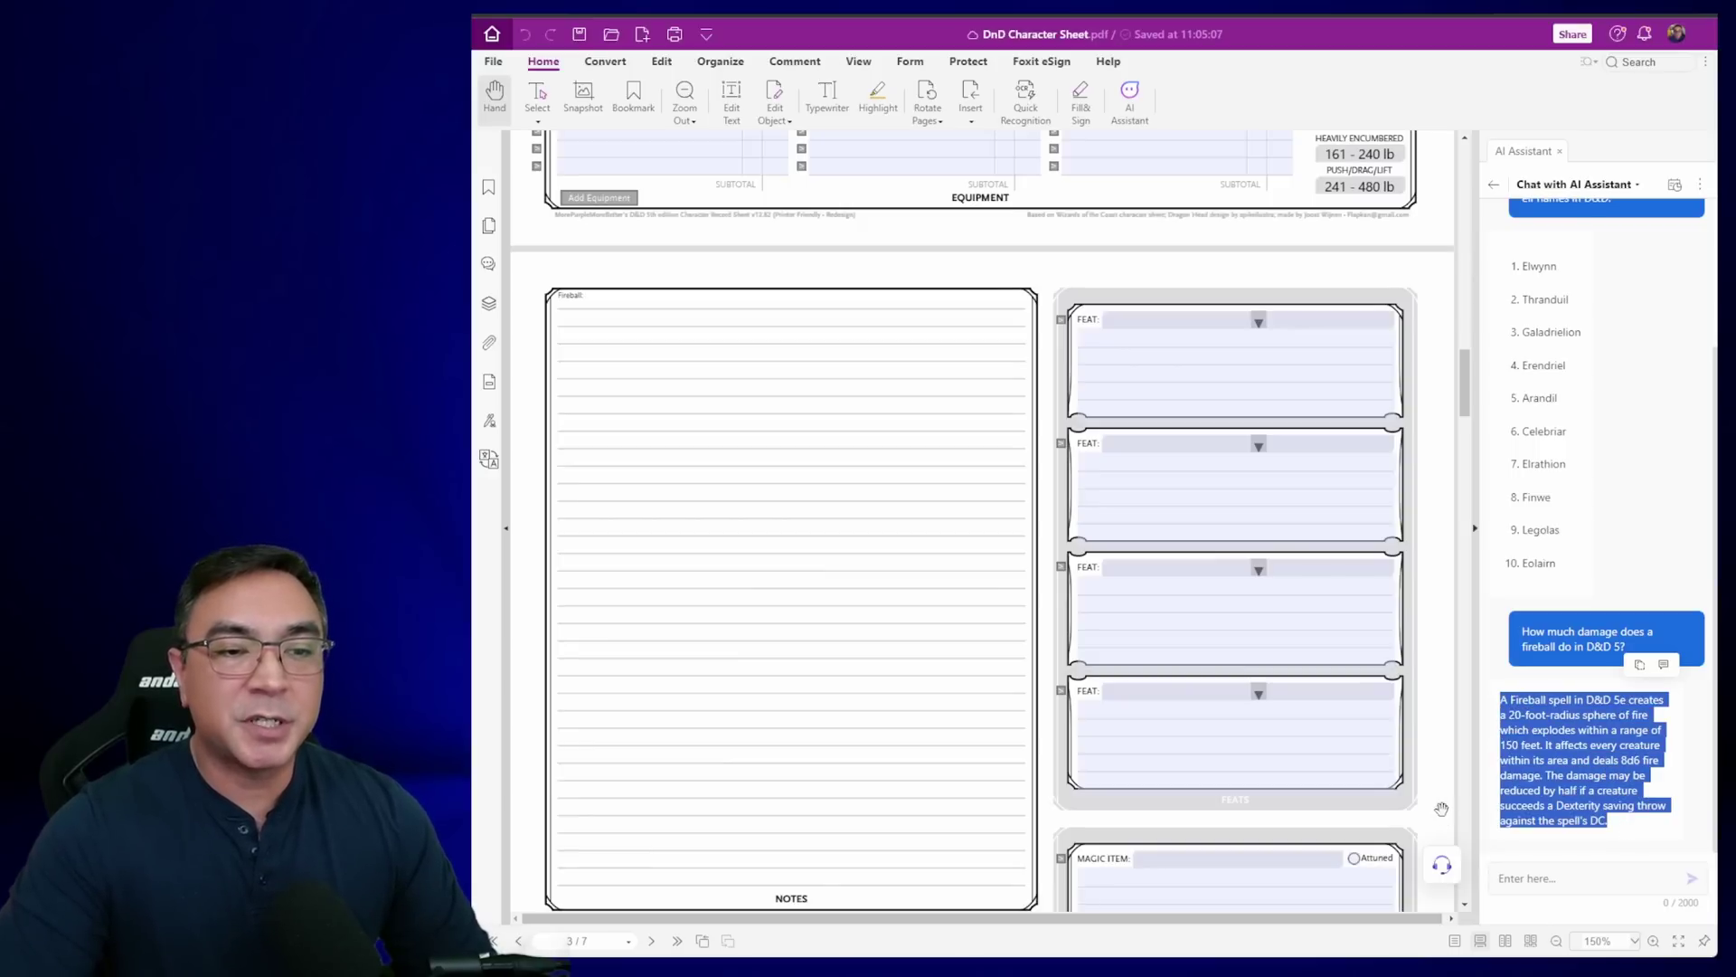
click(710, 373)
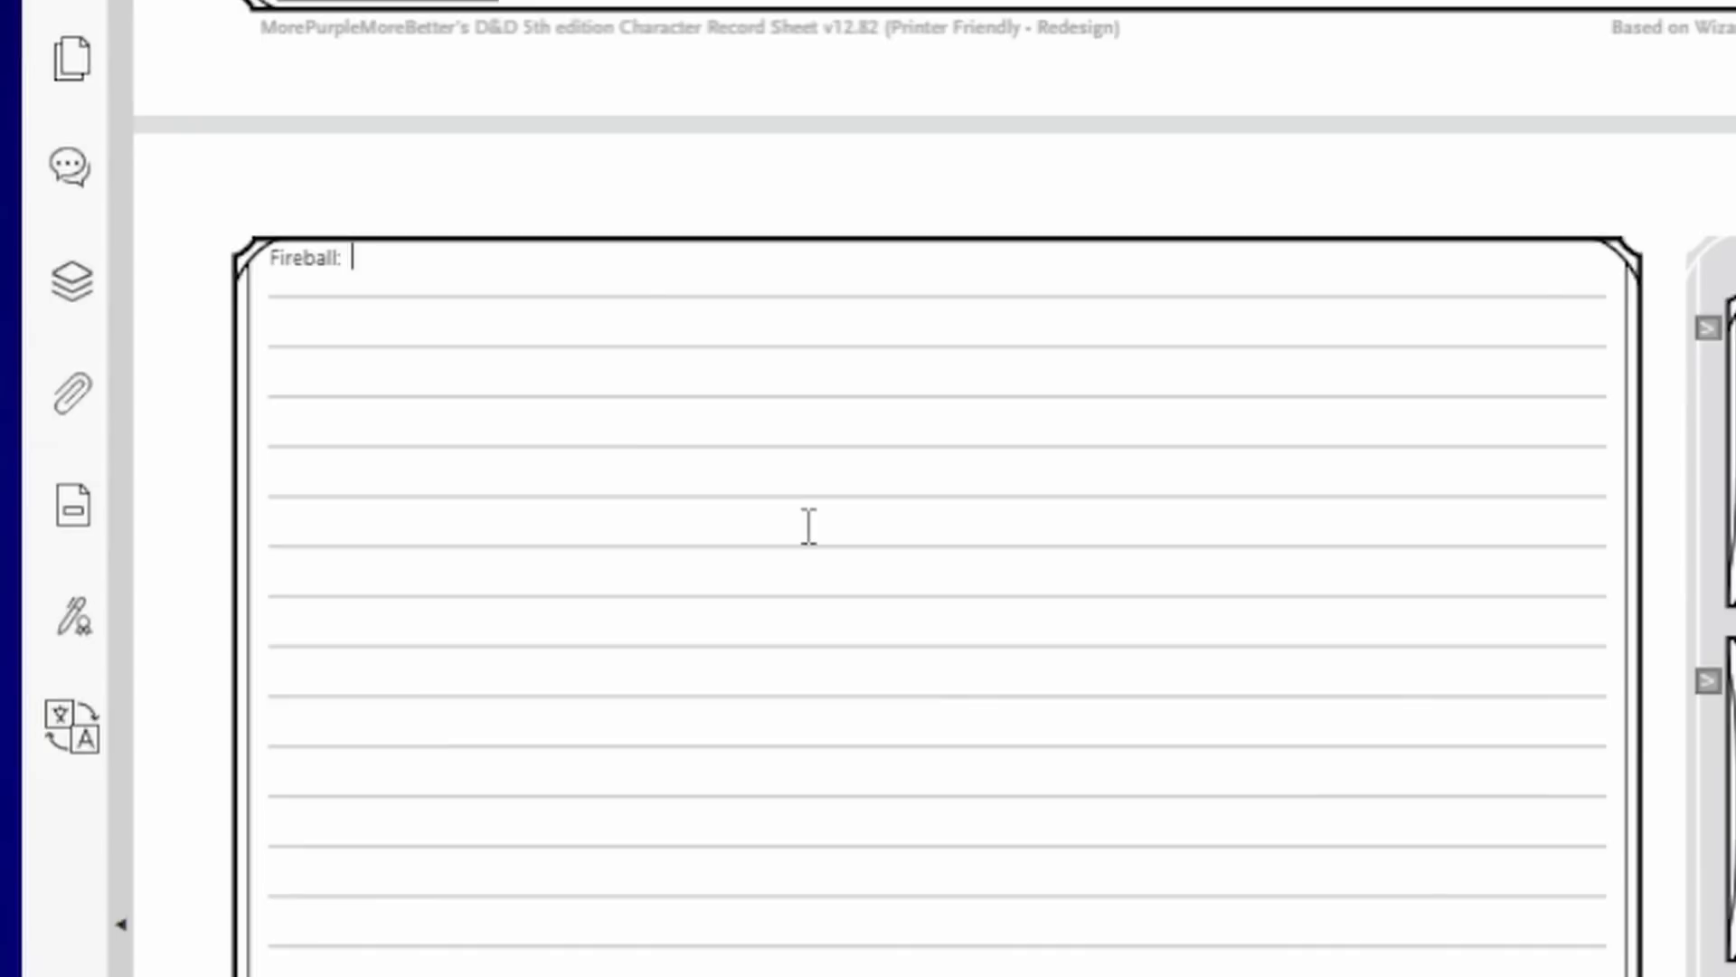
key(ctrl+v)
click(201, 610)
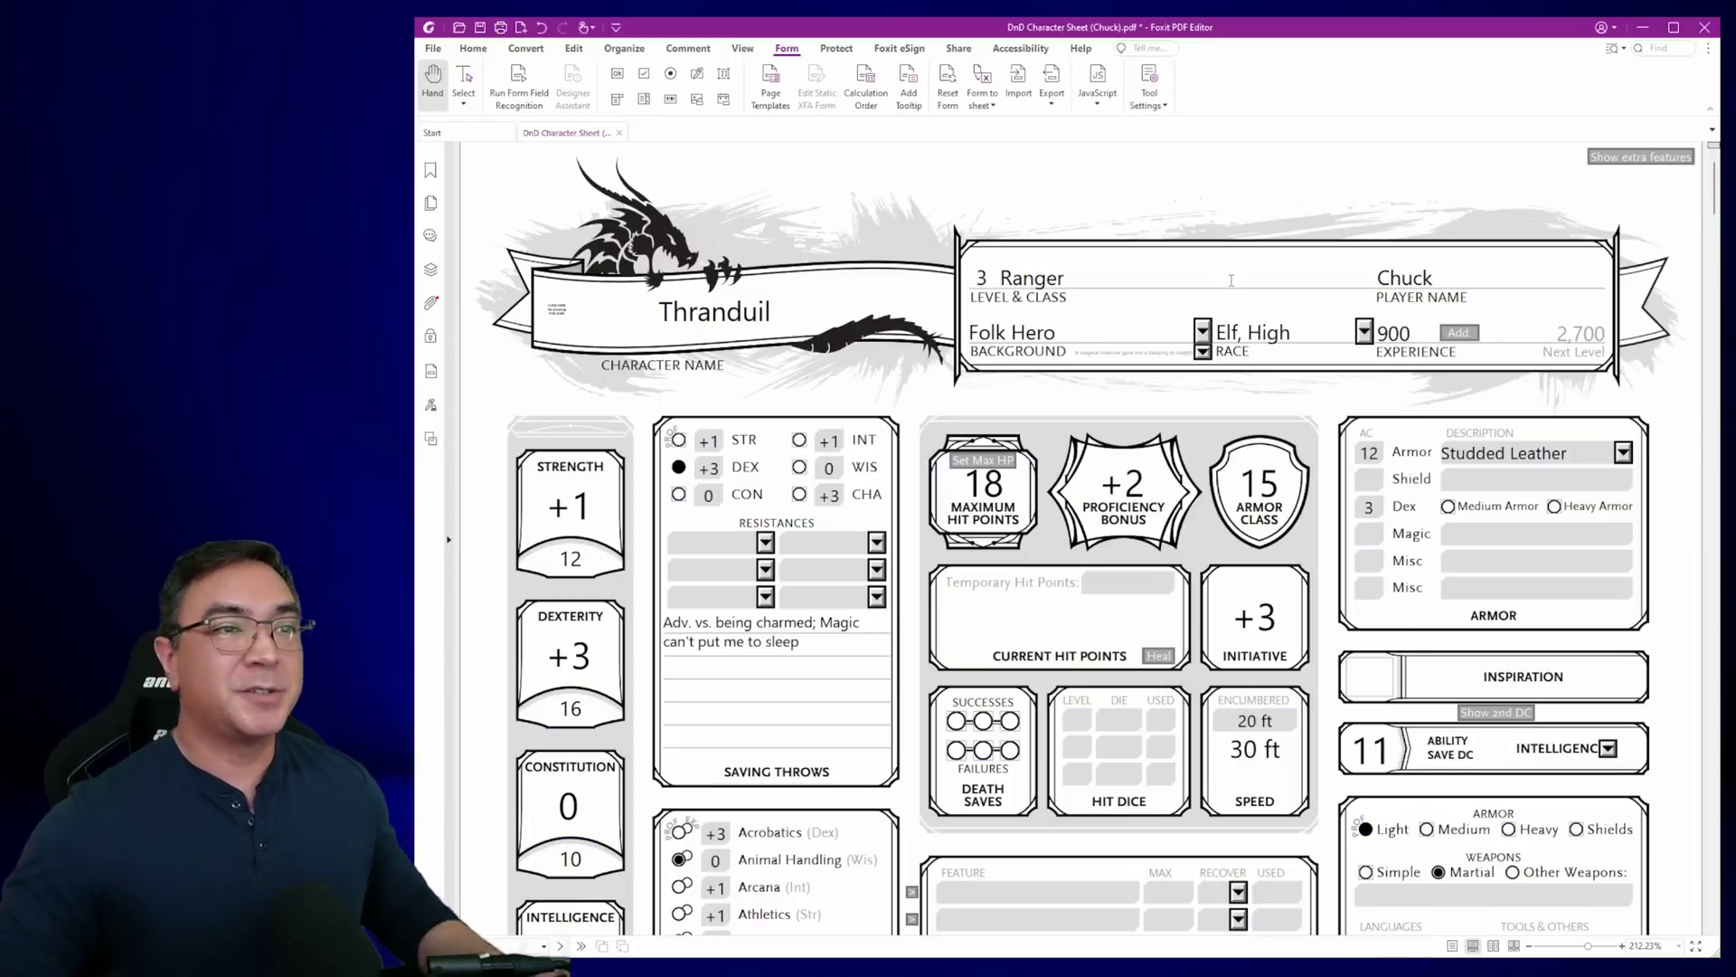
mouse_move(1231, 281)
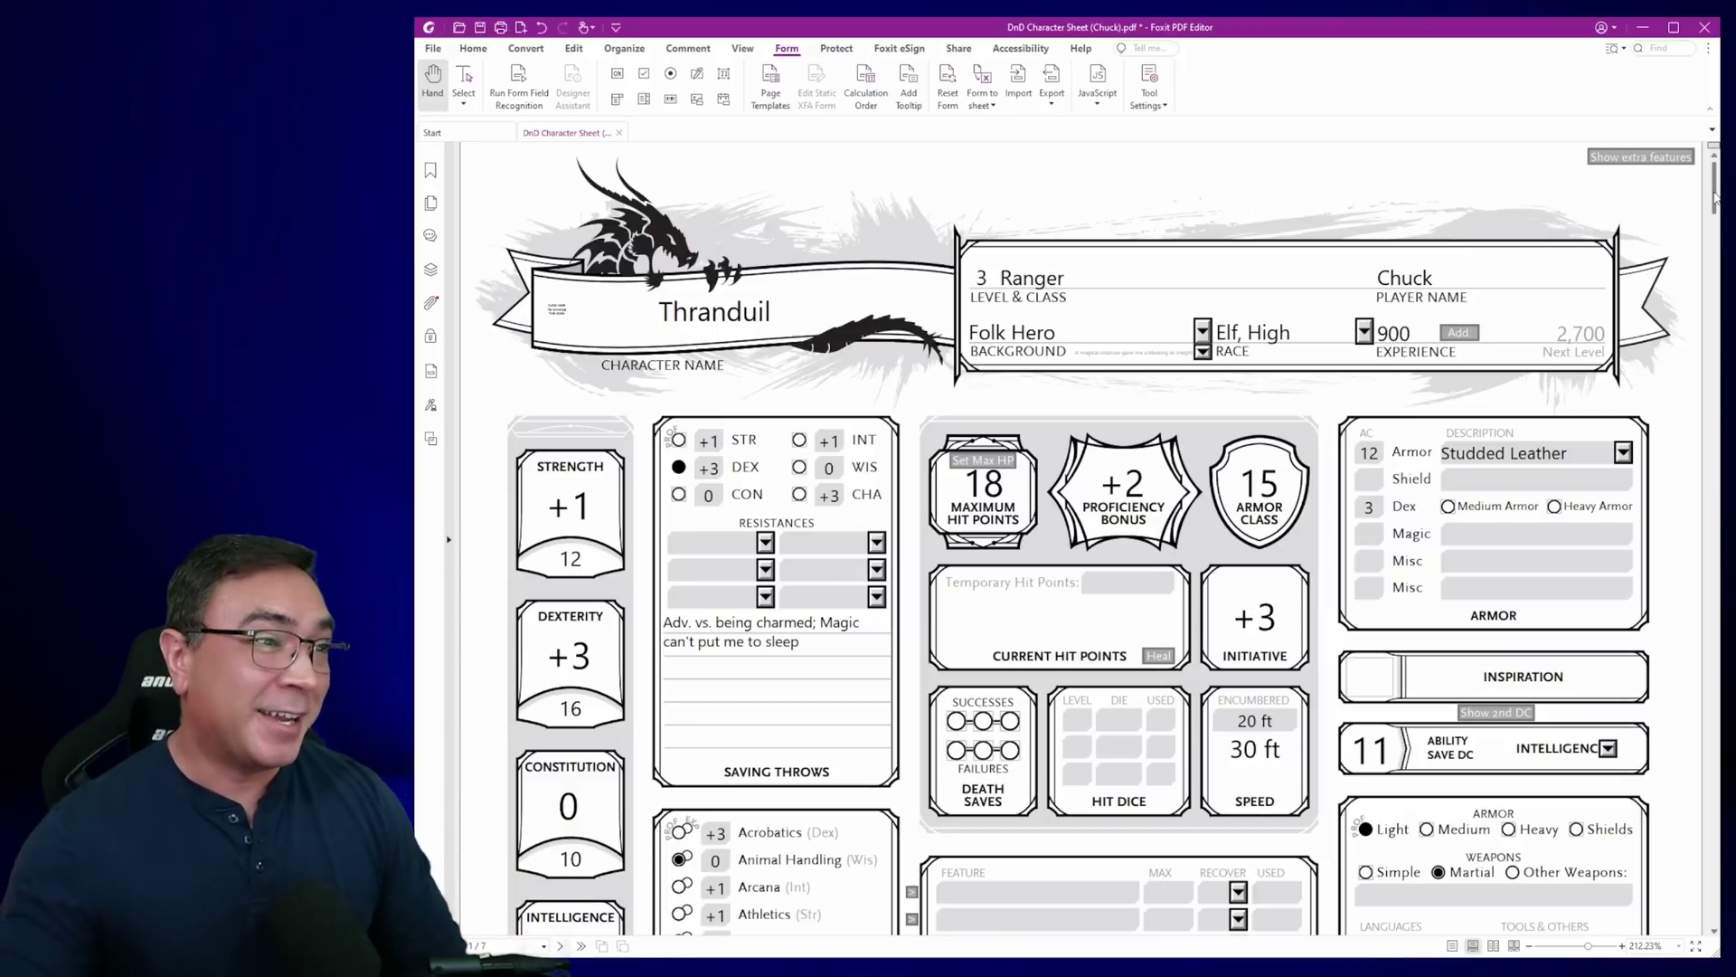
scroll(1714, 197, down, 3)
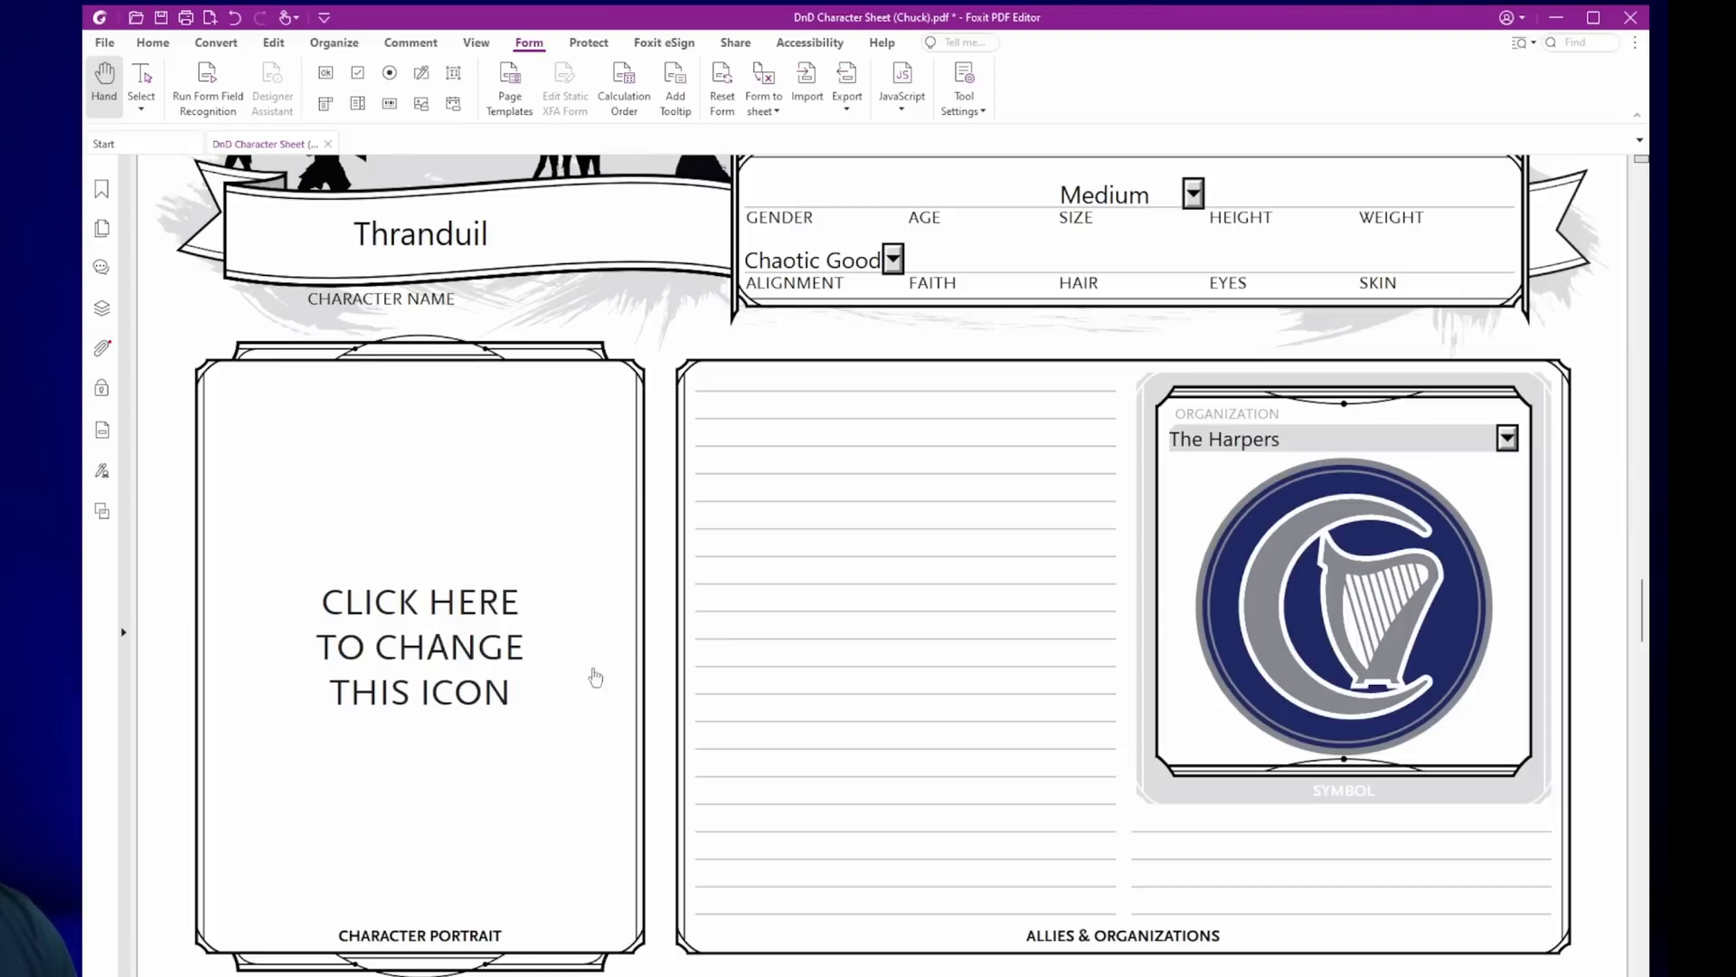
click(421, 653)
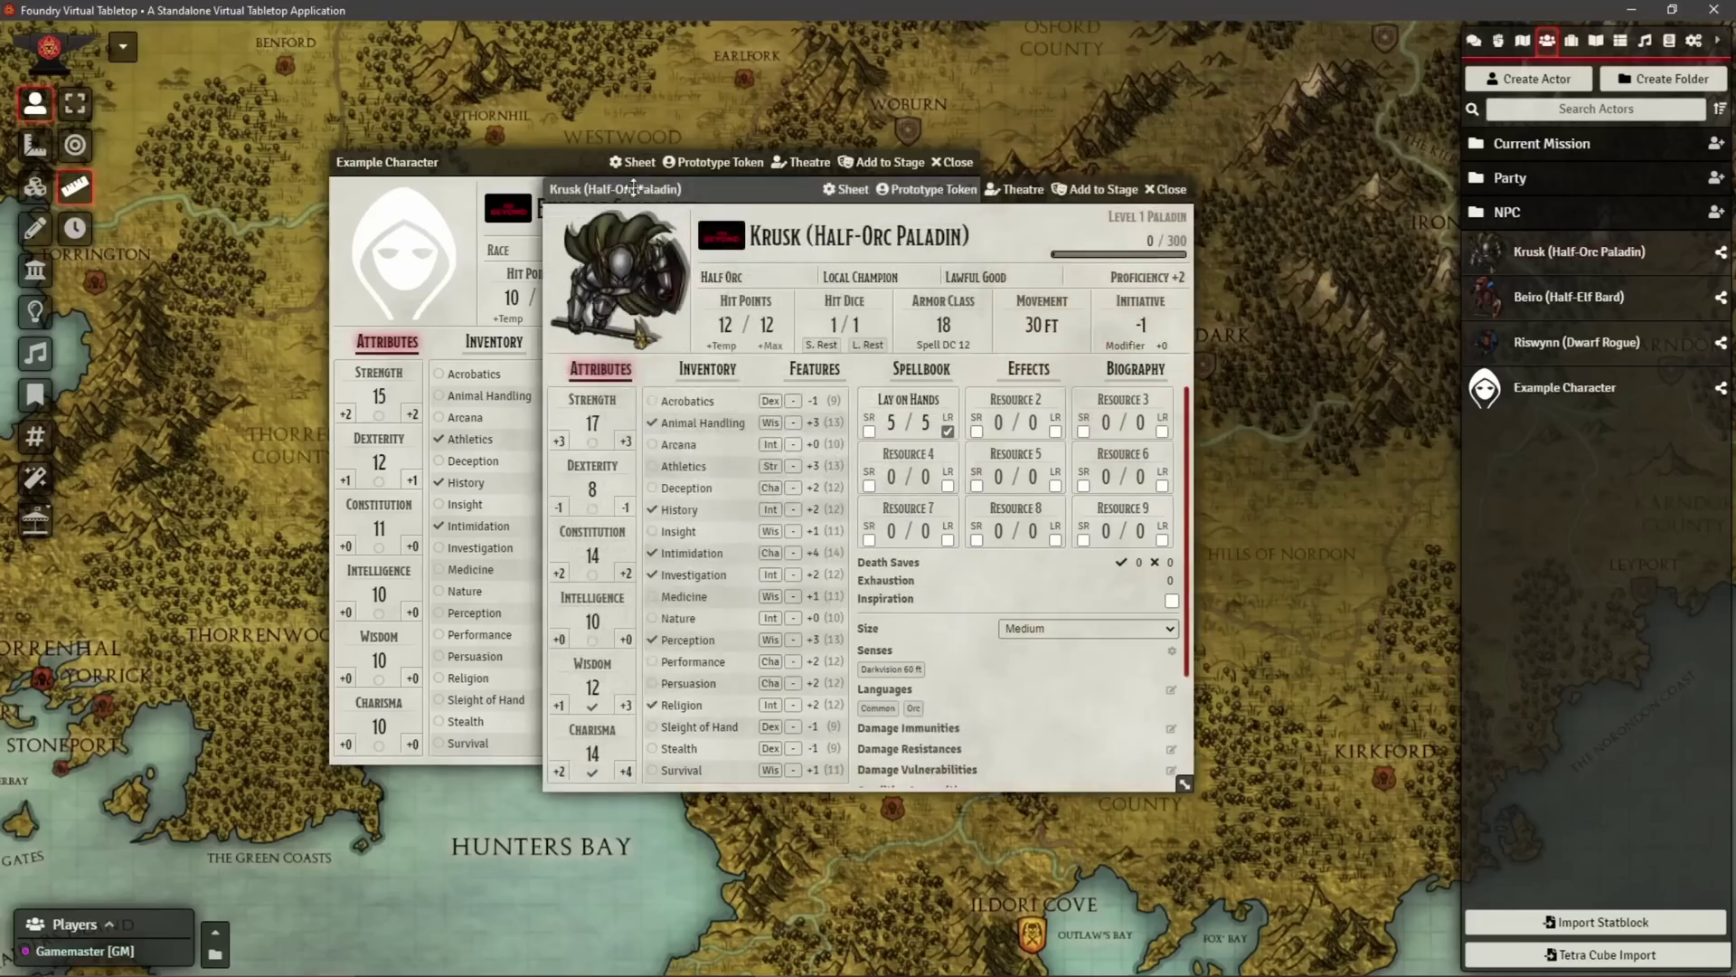
- Drag the Krusk sheet right and the Example Character sheet left so neither overlaps
drag(698, 183, 844, 197)
drag(549, 174, 303, 204)
drag(891, 206, 997, 199)
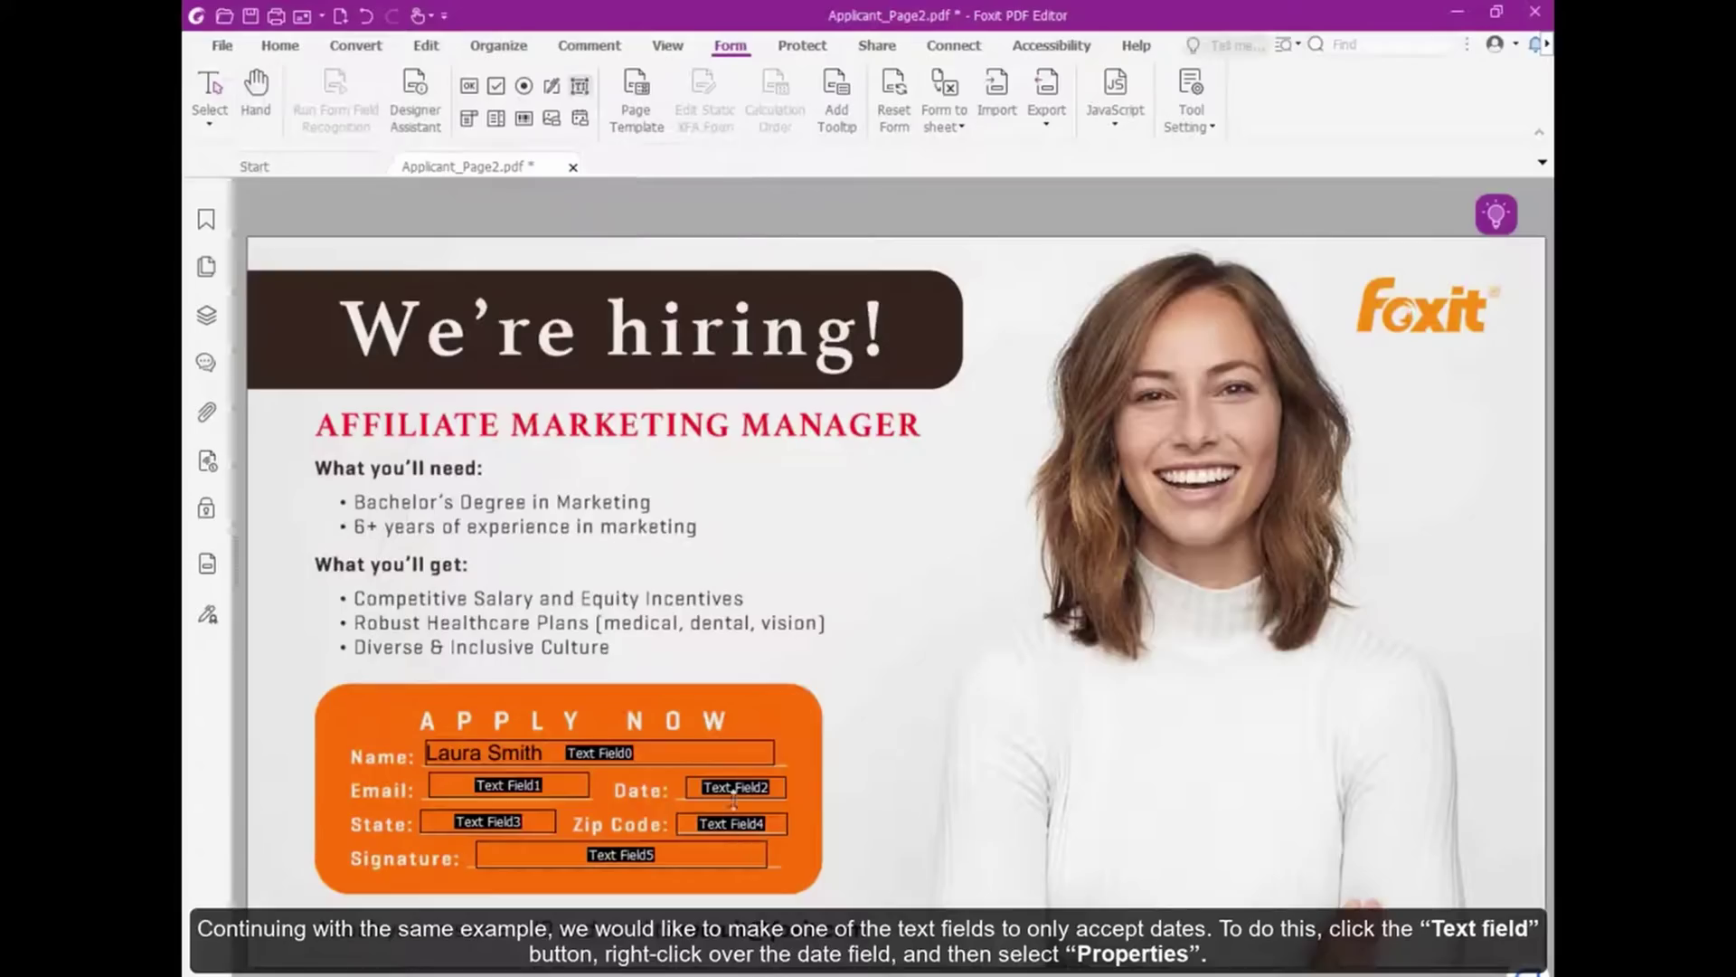
- Give the Date field the Date format category, then test it with the Hand tool
right_click(752, 780)
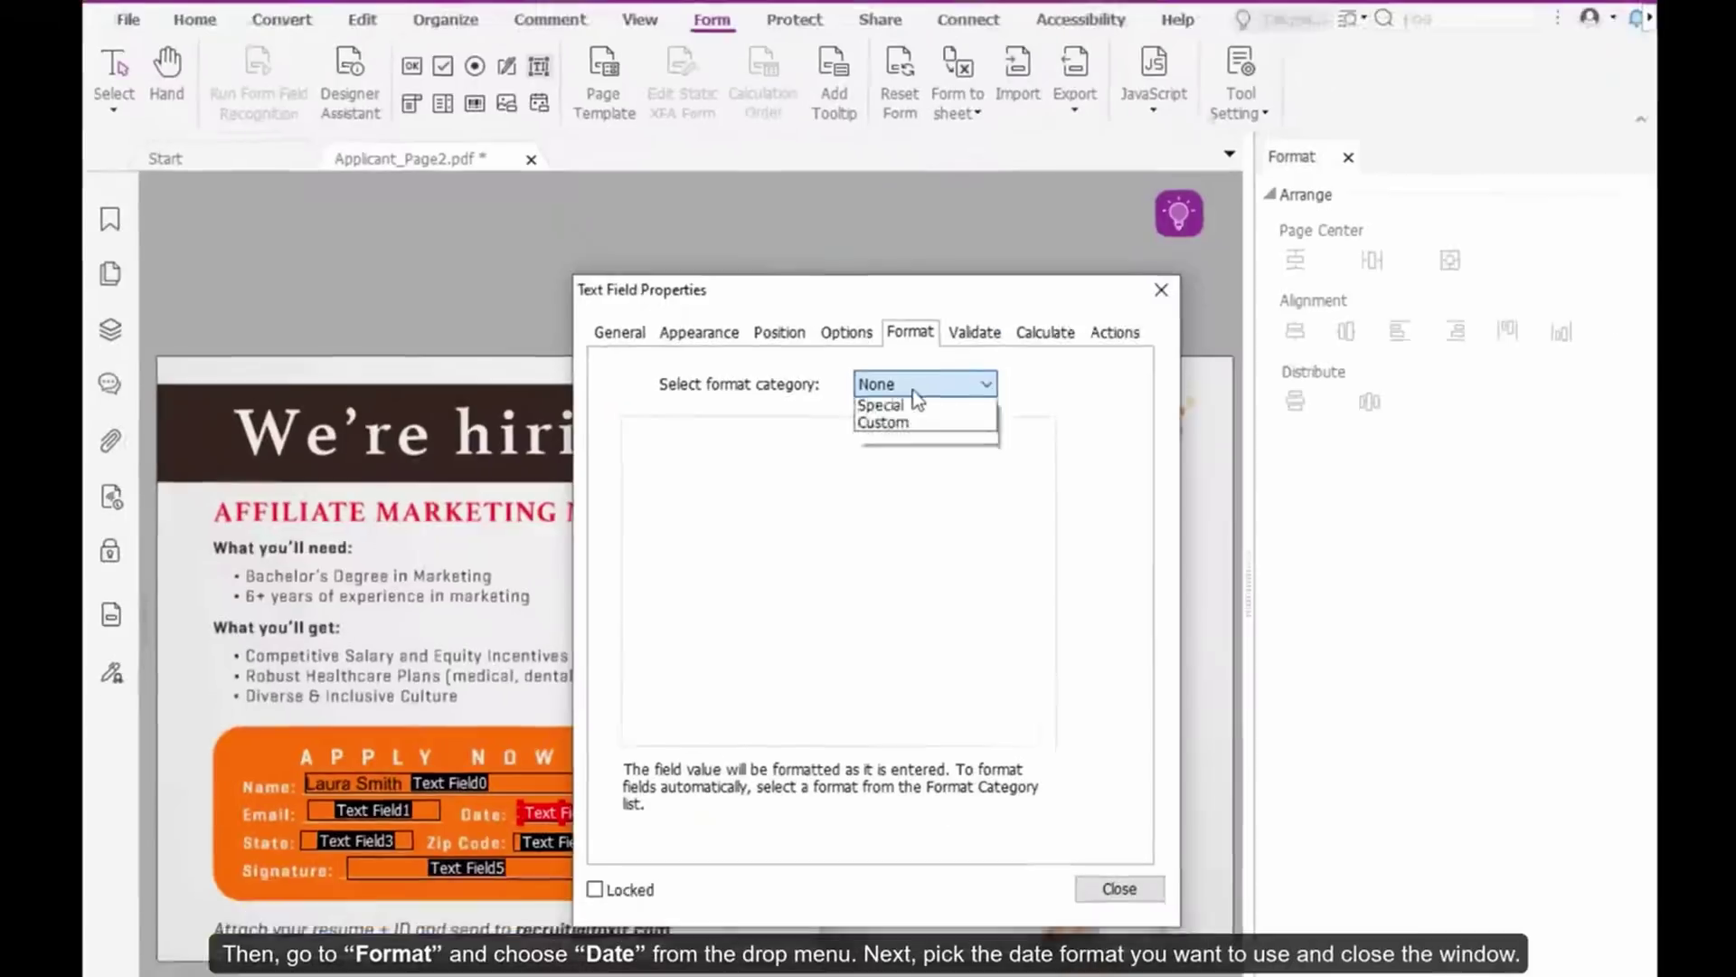
click(887, 425)
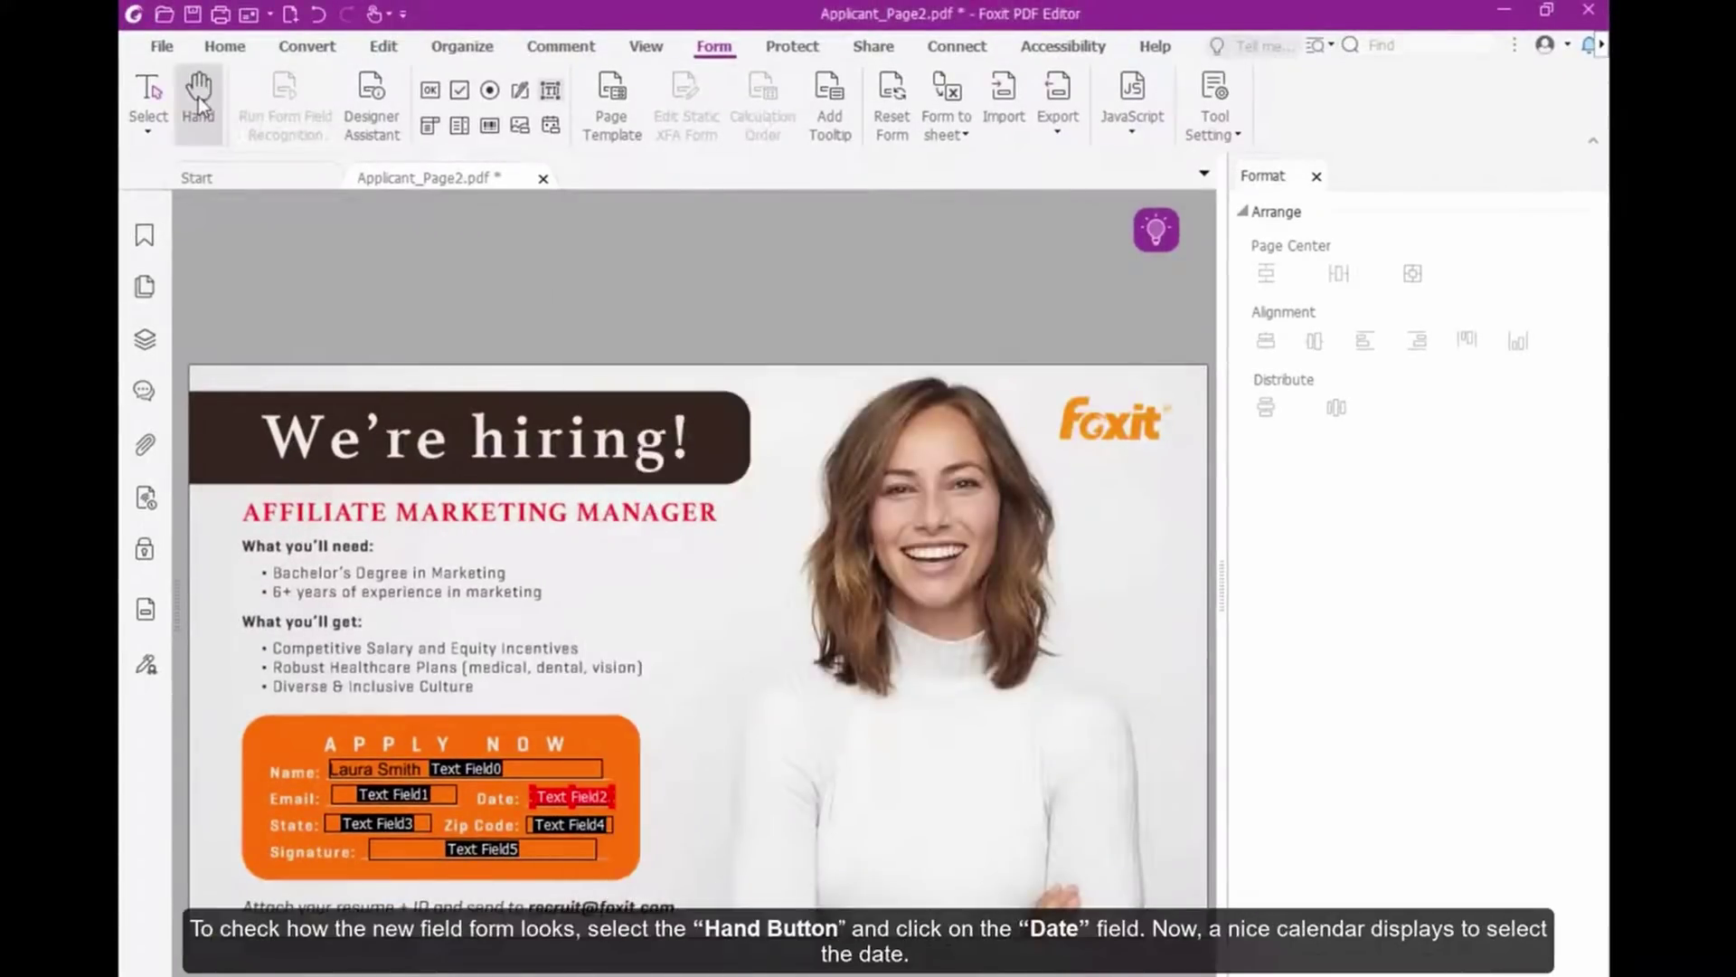
click(198, 96)
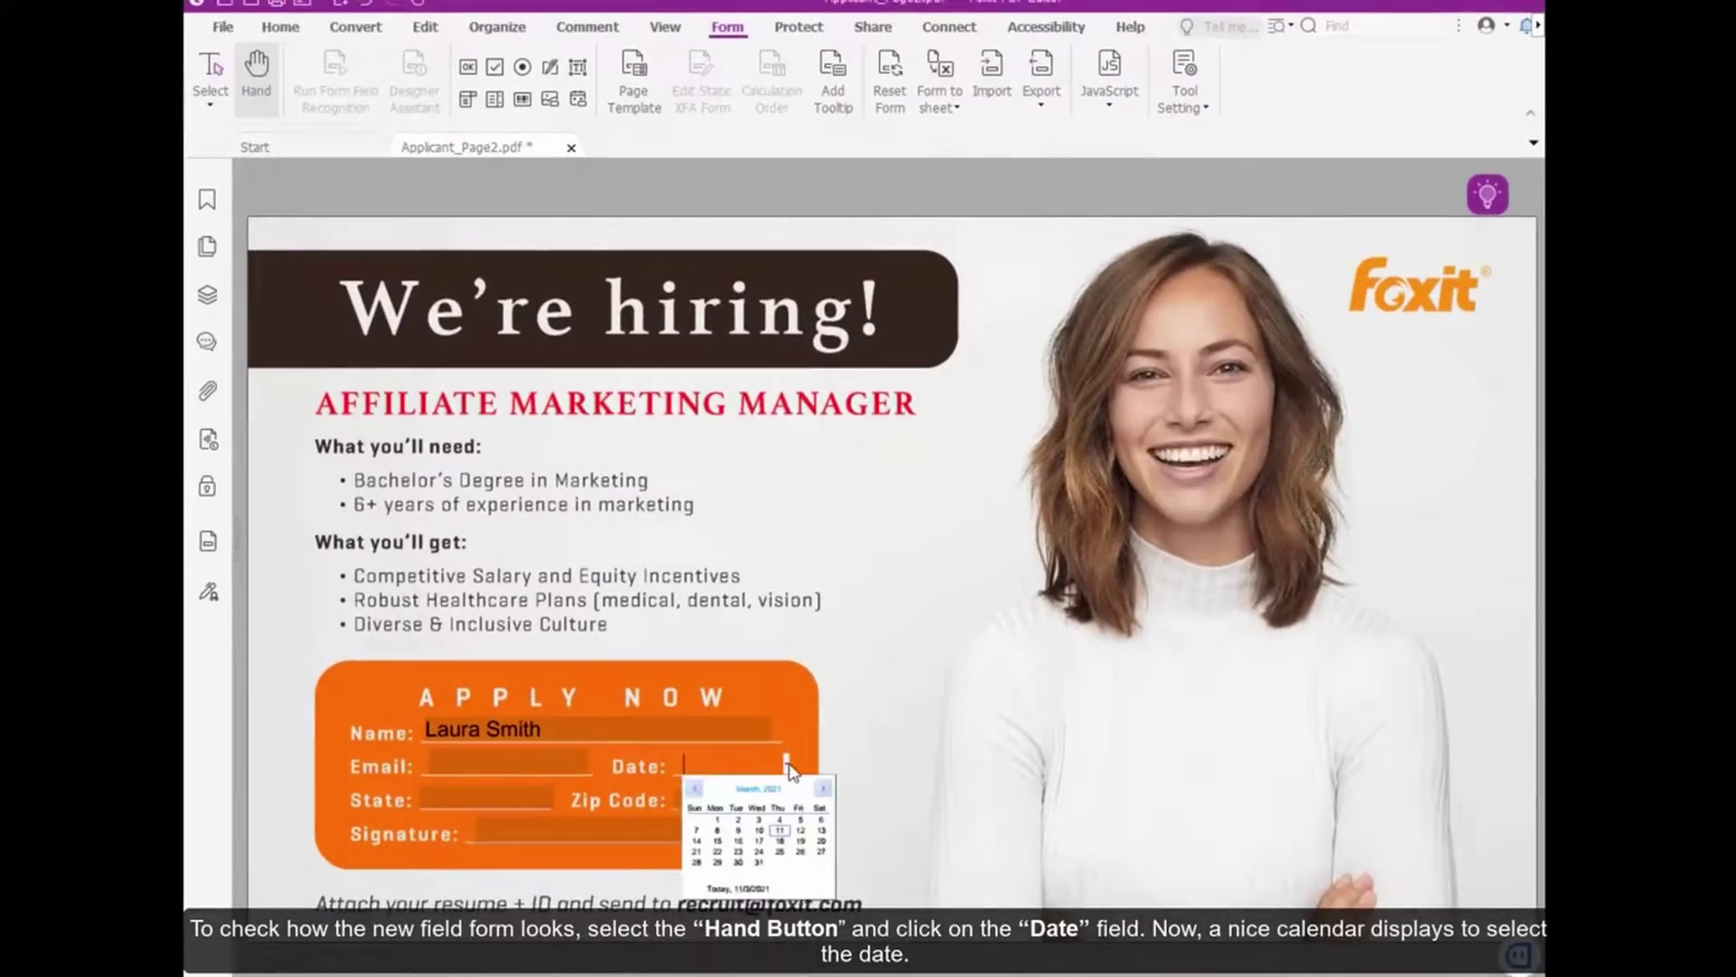